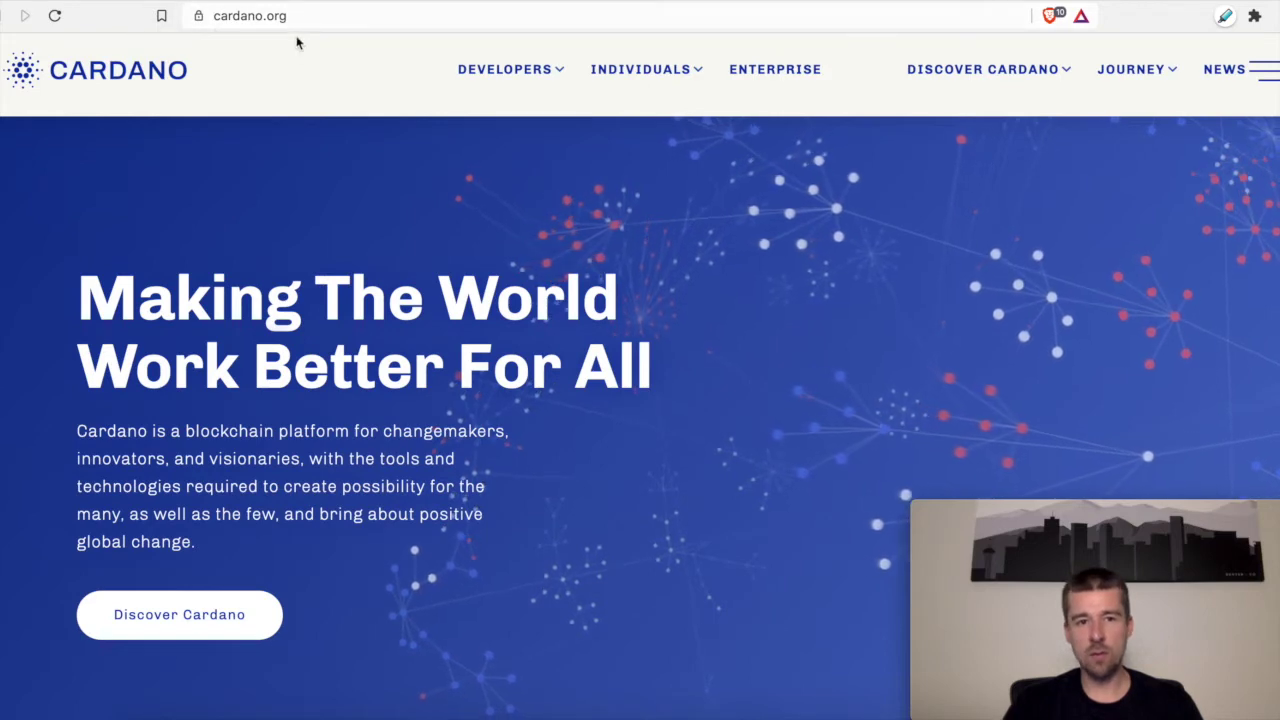
Step: Go from the Daedalus Wallet card to the daedaluswallet.io download cards for version 3.3.2
click(651, 77)
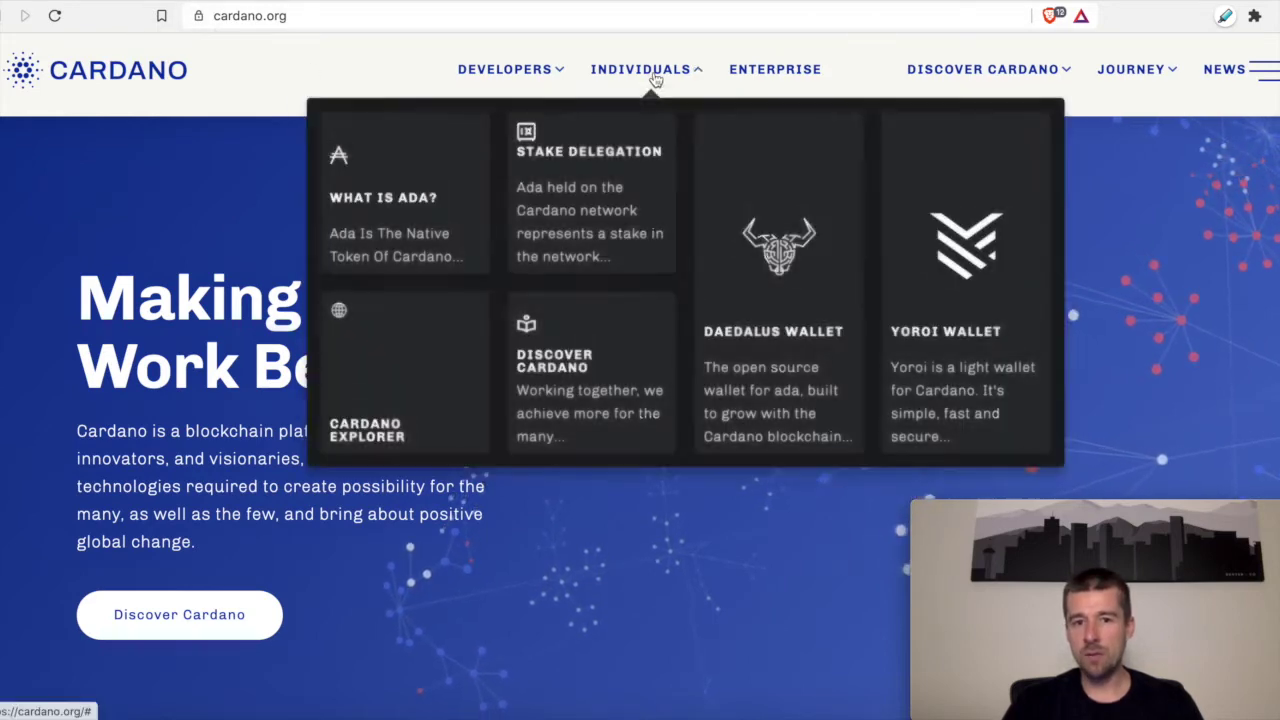
click(779, 323)
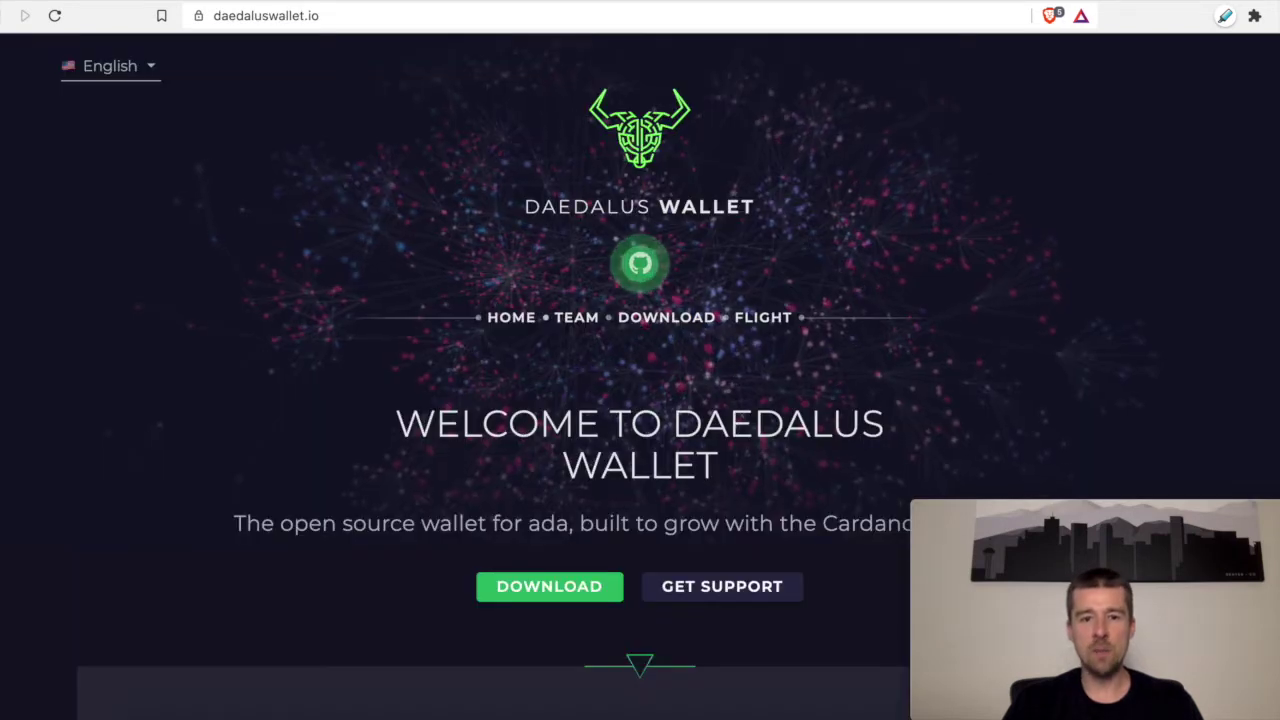
click(568, 585)
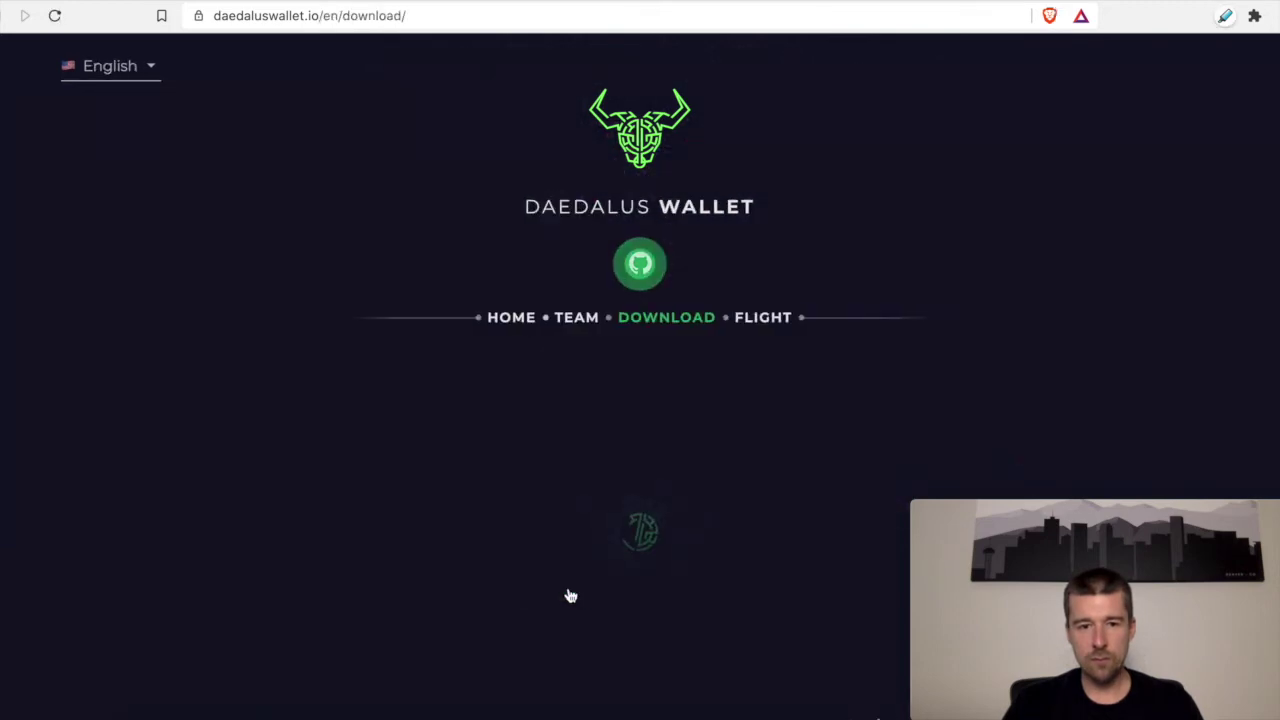
scroll(494, 549, down, 5)
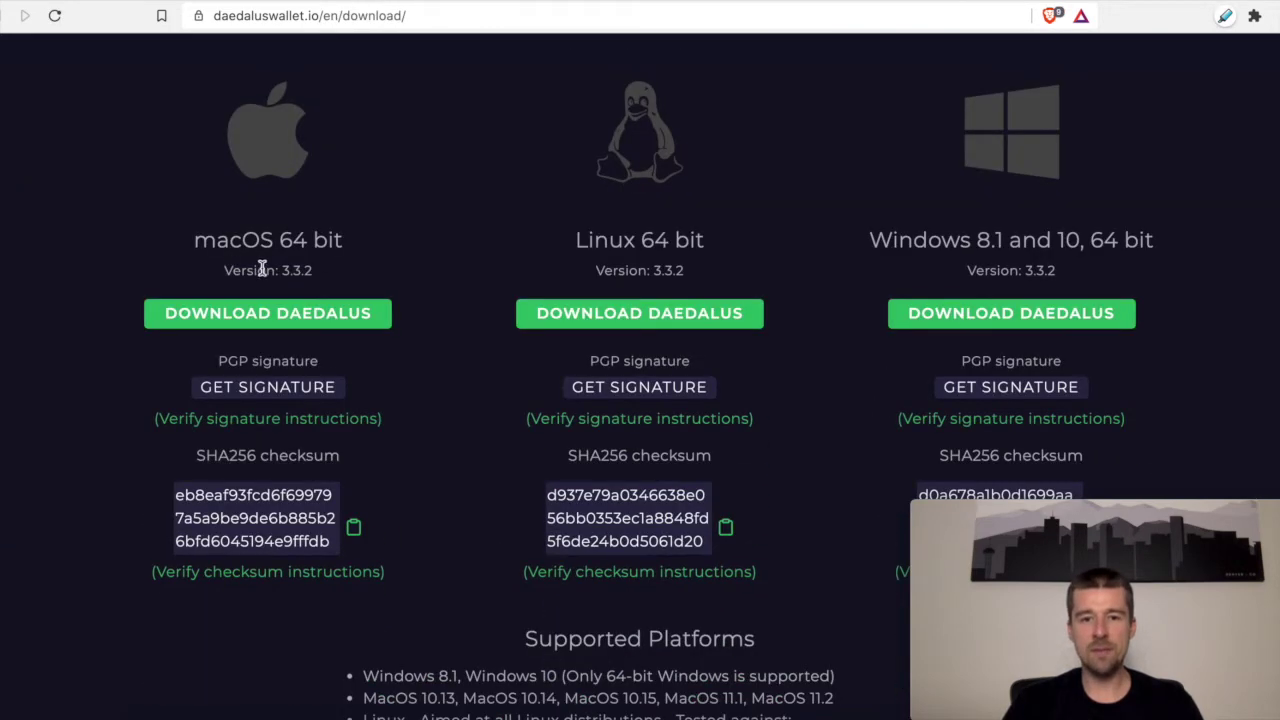
scroll(262, 268, down, 1)
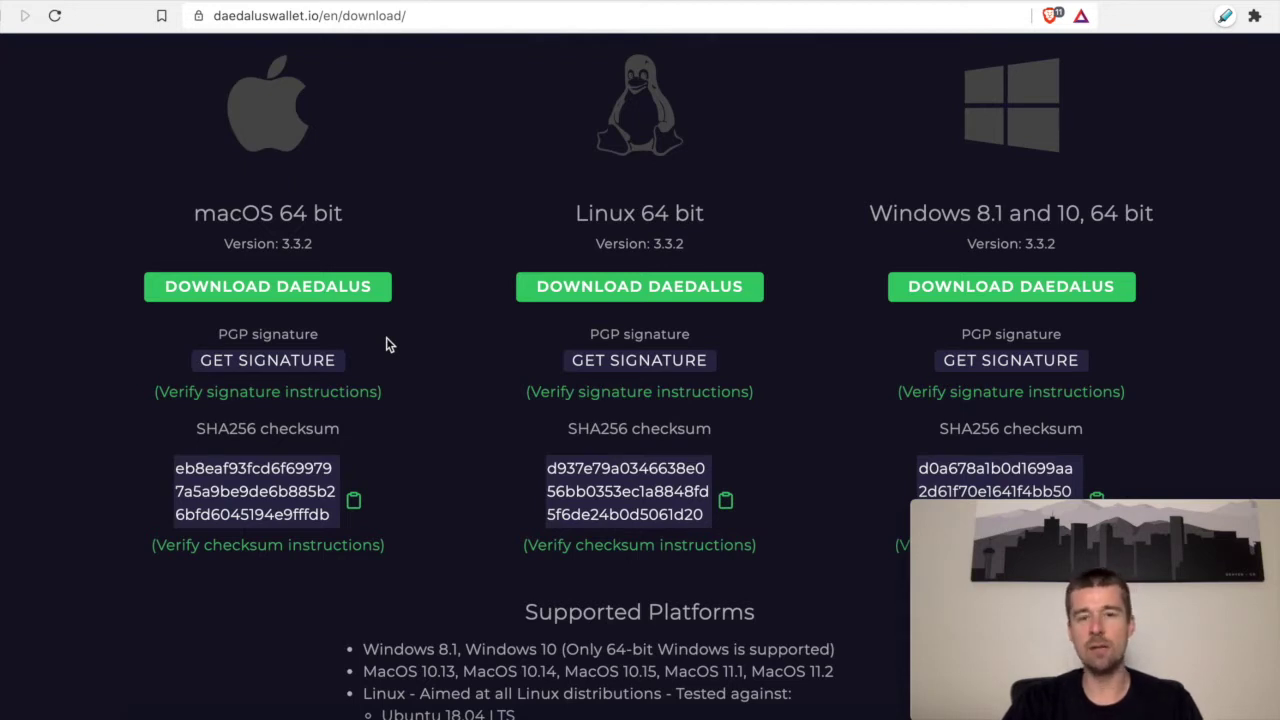
Step: Download the macOS Daedalus installer package to the Desktop and open it
click(337, 288)
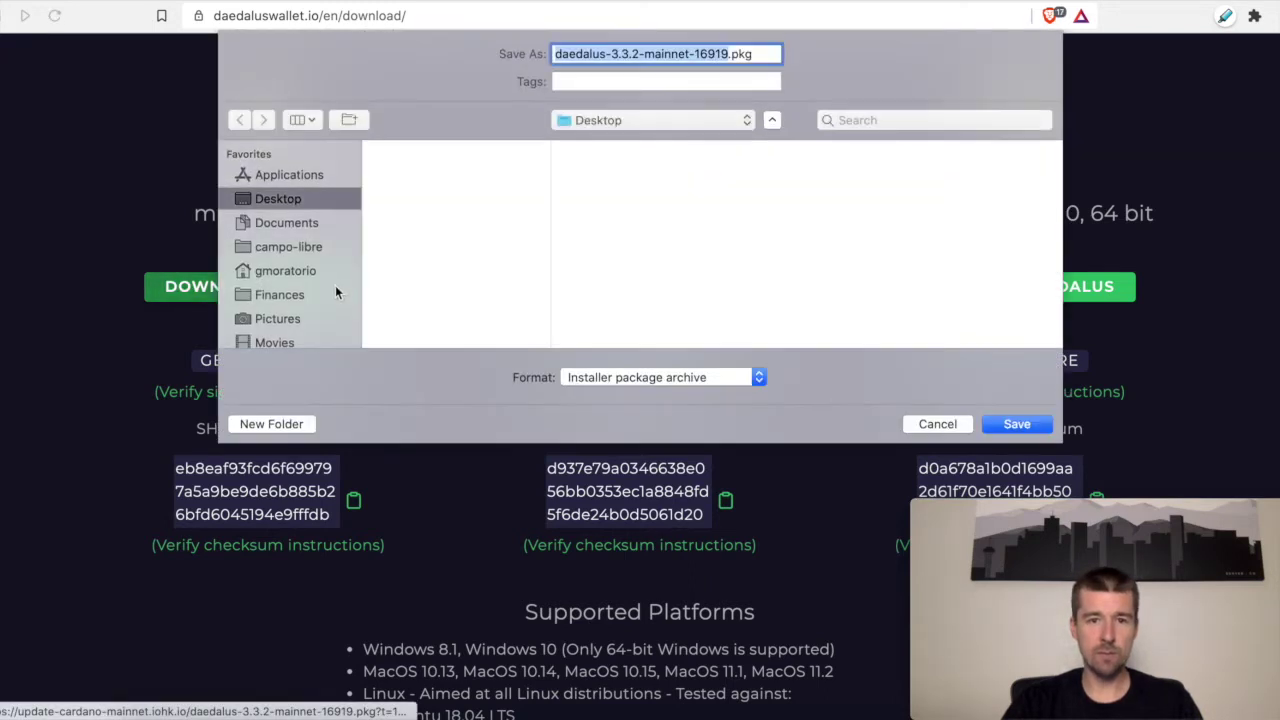
click(1009, 424)
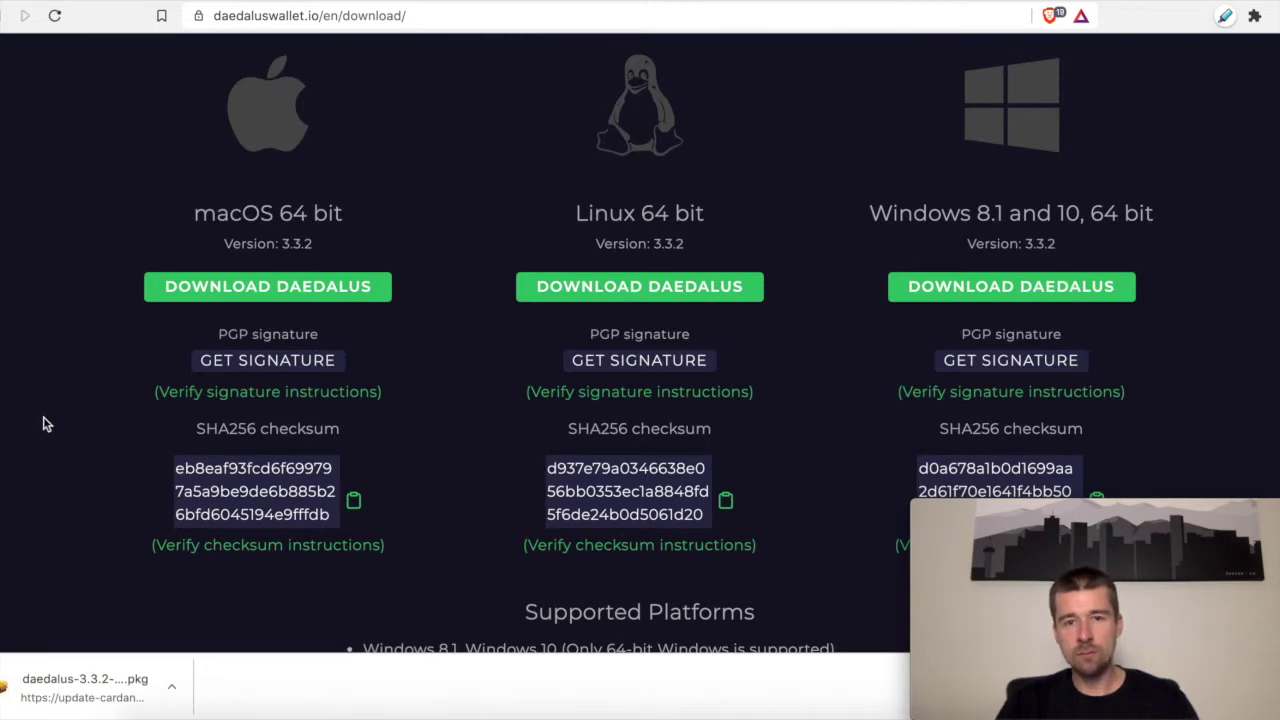
click(97, 689)
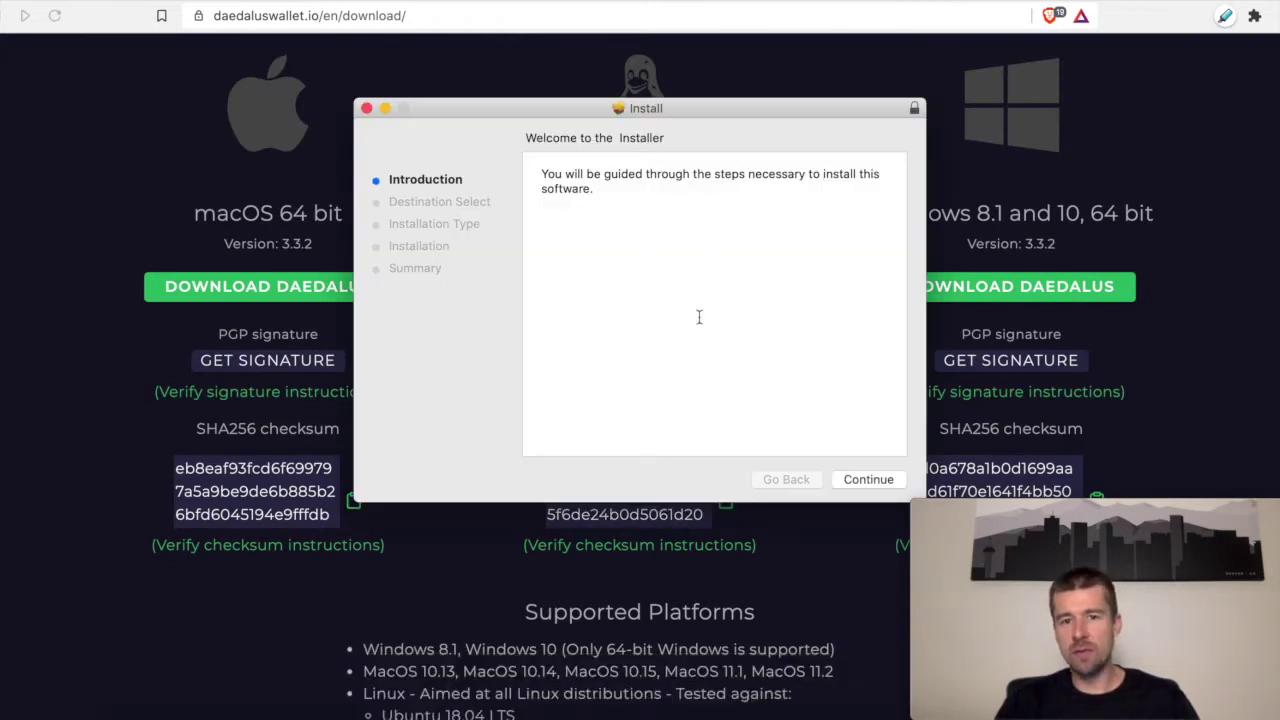
Step: Continue through macOS Installer to install Daedalus 3.3.2, then launch the wallet
click(850, 484)
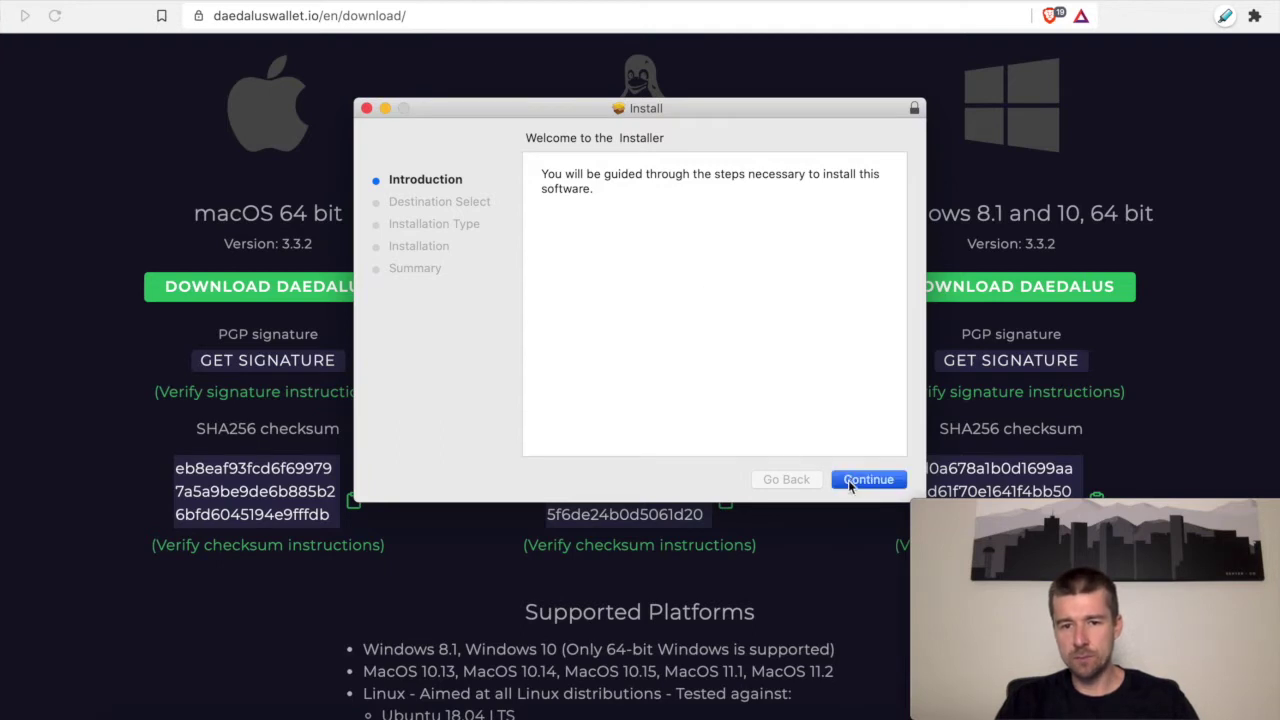
click(849, 482)
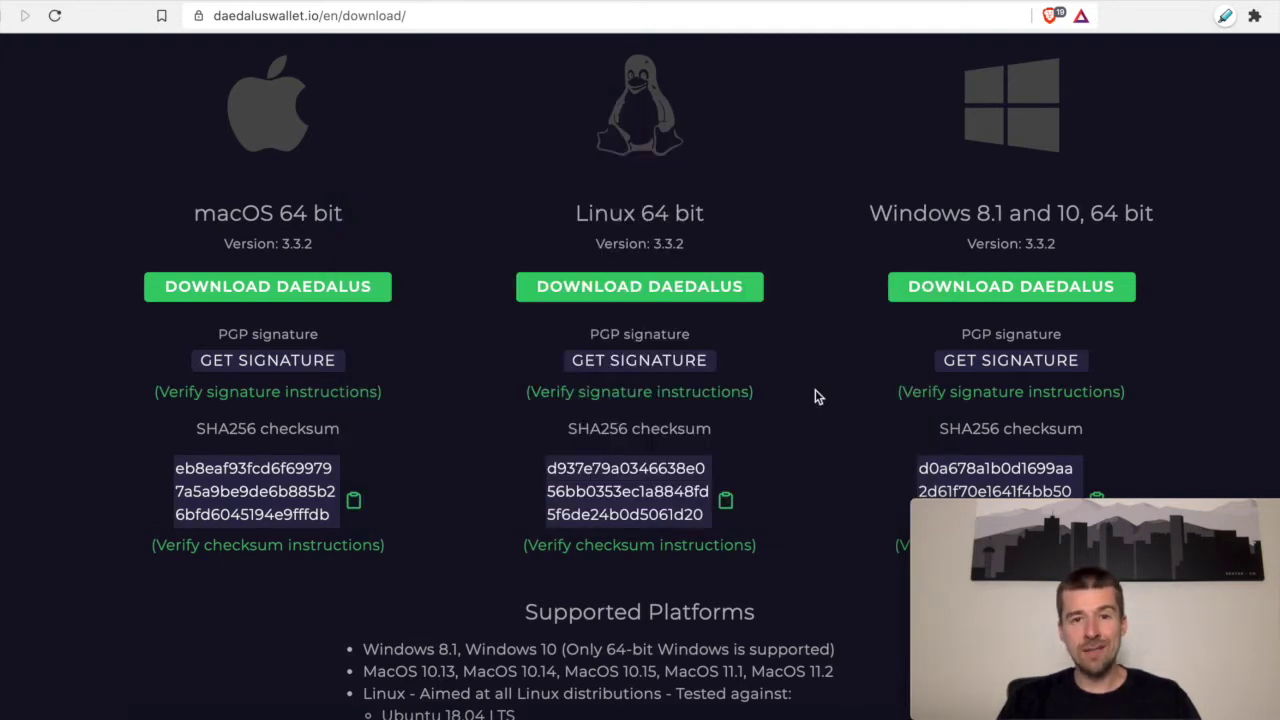
click(819, 716)
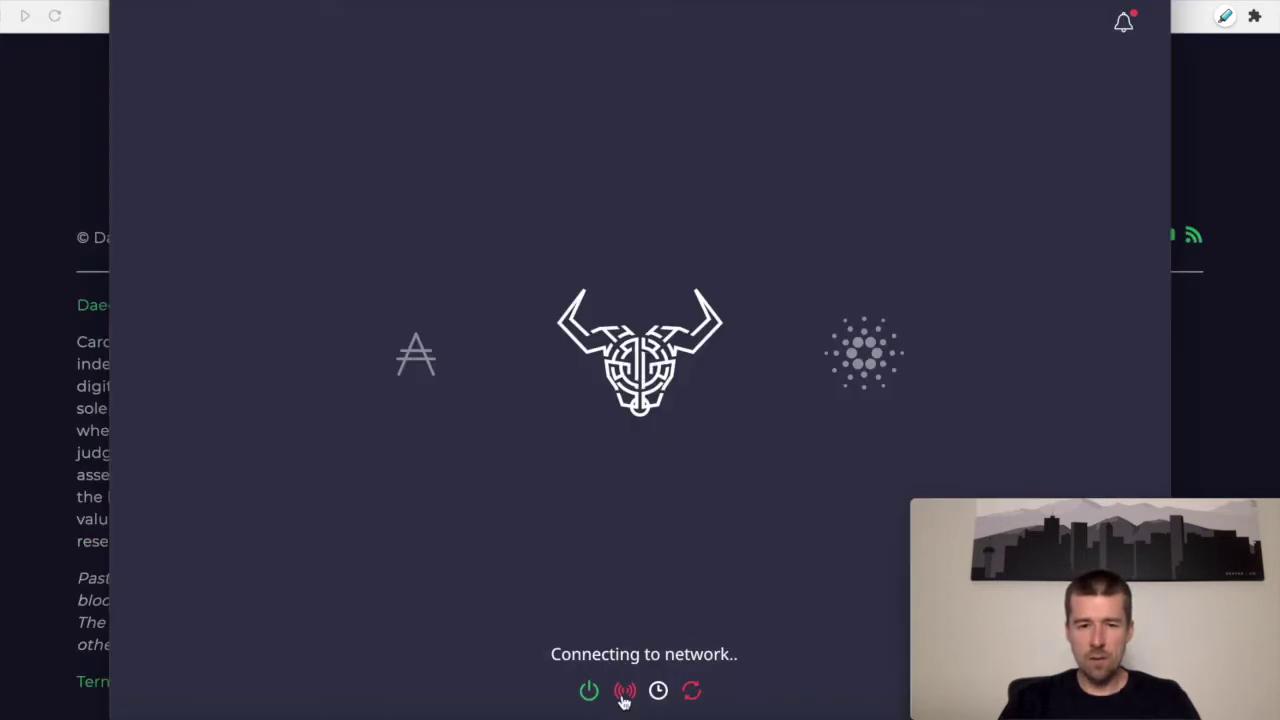
Step: Start Daedalus Mainnet and wait until the block sync reaches 100%
mouse_move(590, 706)
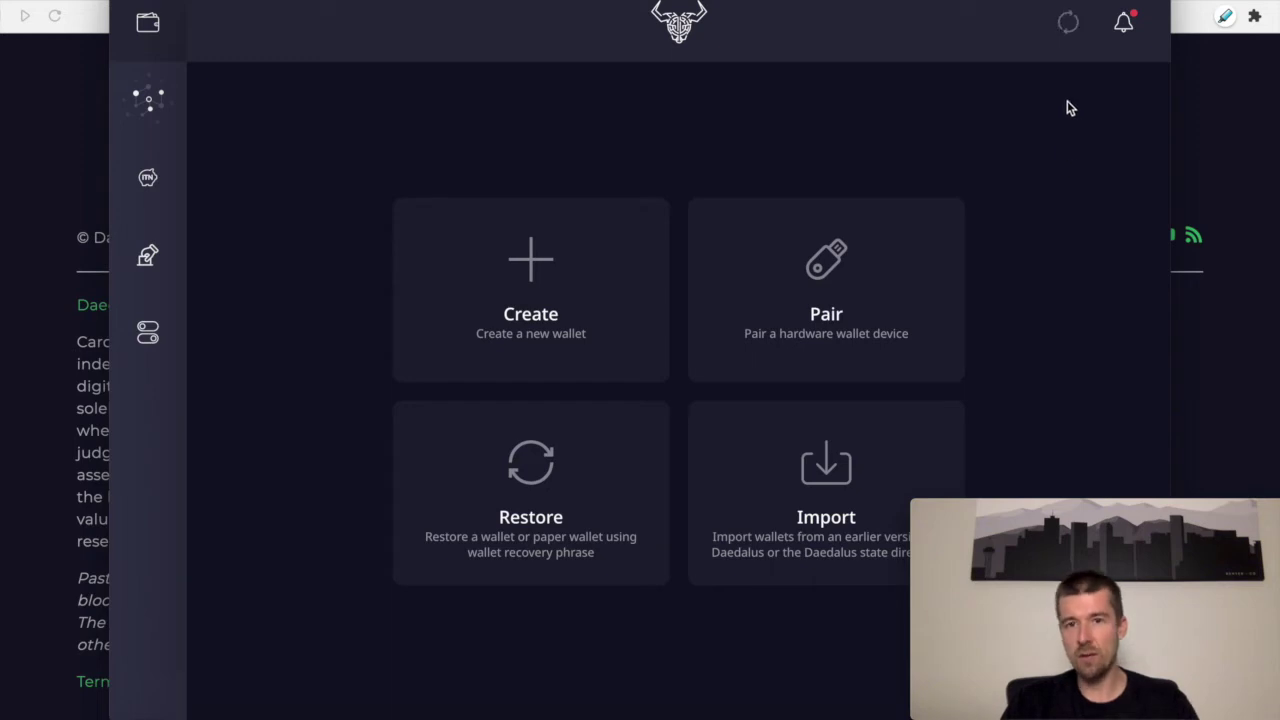
mouse_move(1068, 28)
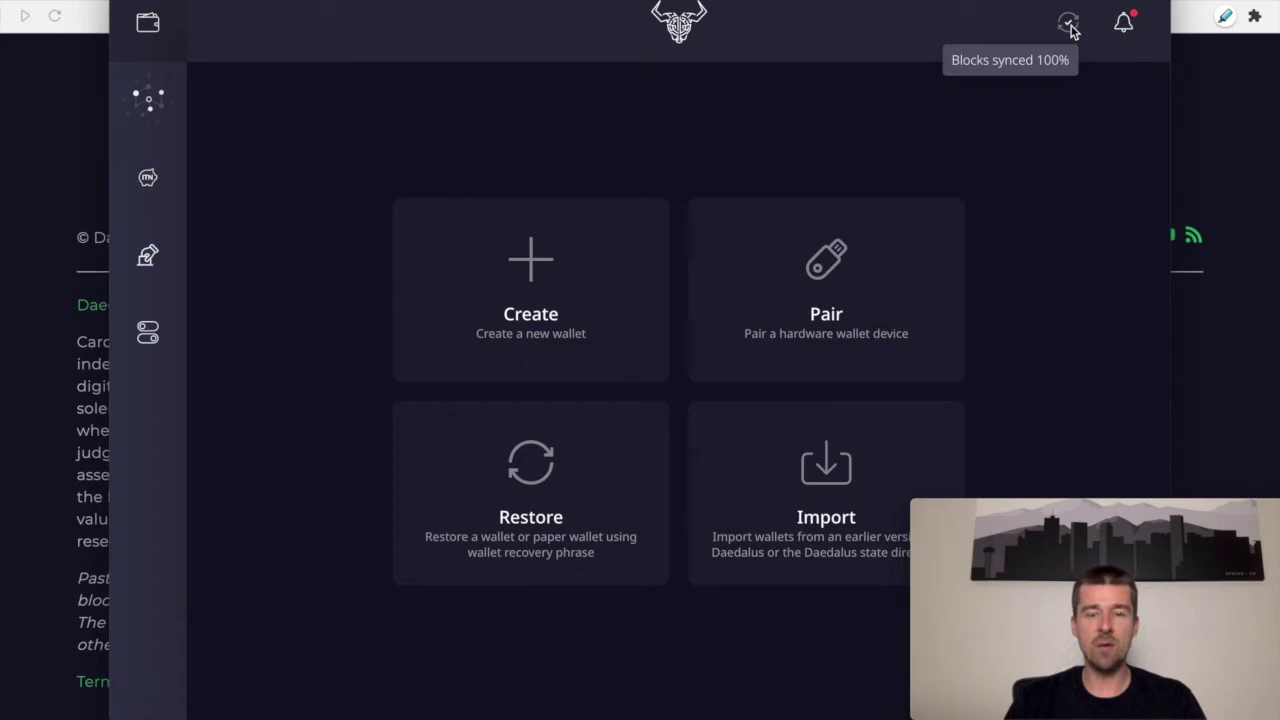
Step: Create a Shelley wallet named 'Daedalus Software Wallet' with a spending password entered twice
click(520, 285)
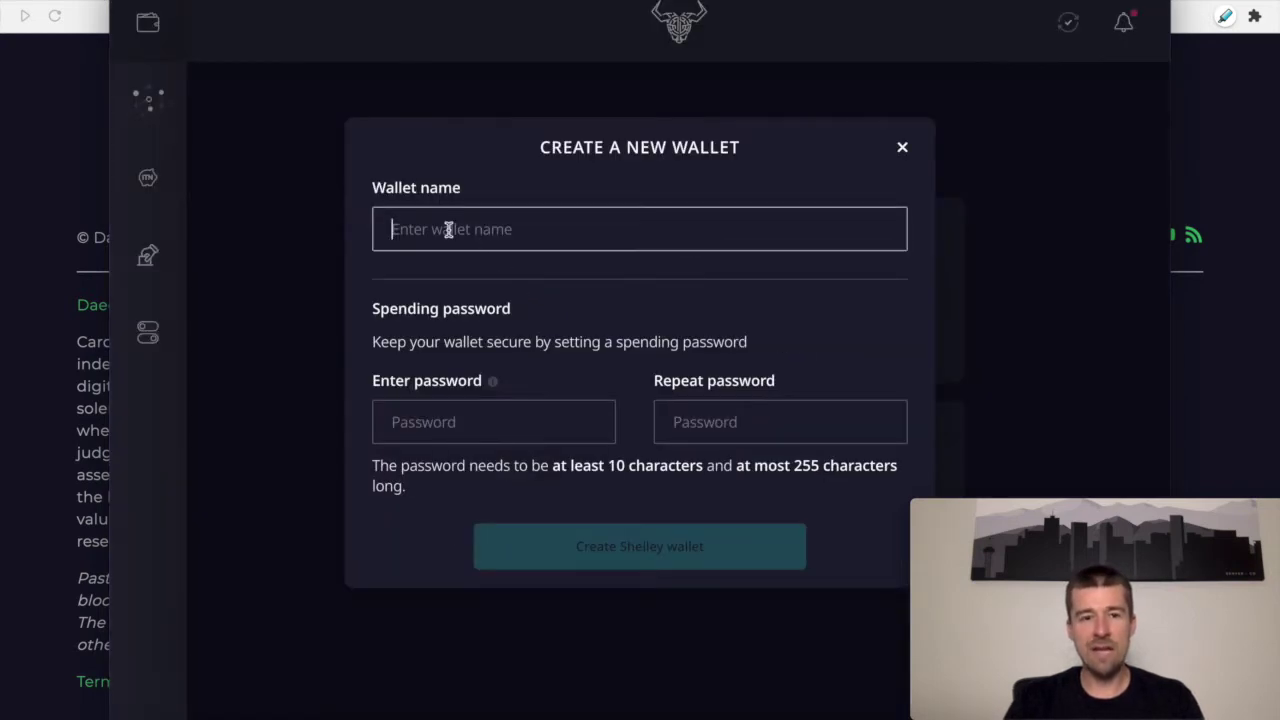
text(Daeda)
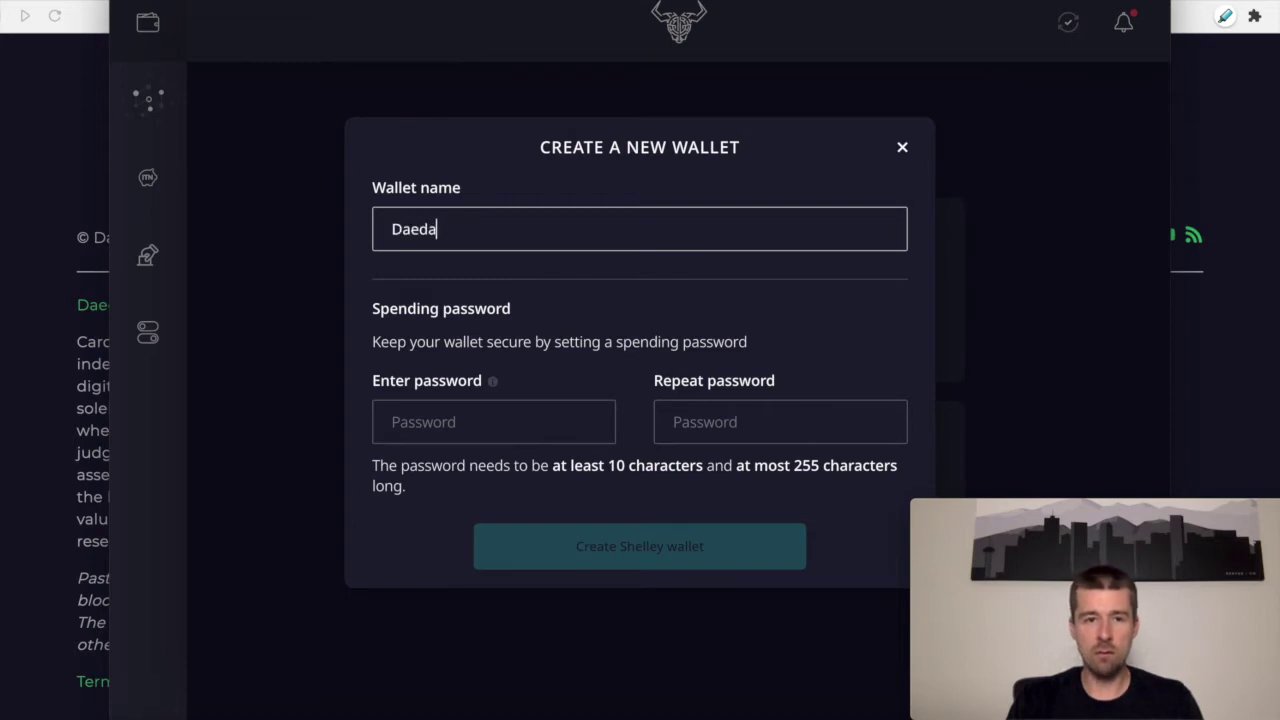
text(lus Software Wallet)
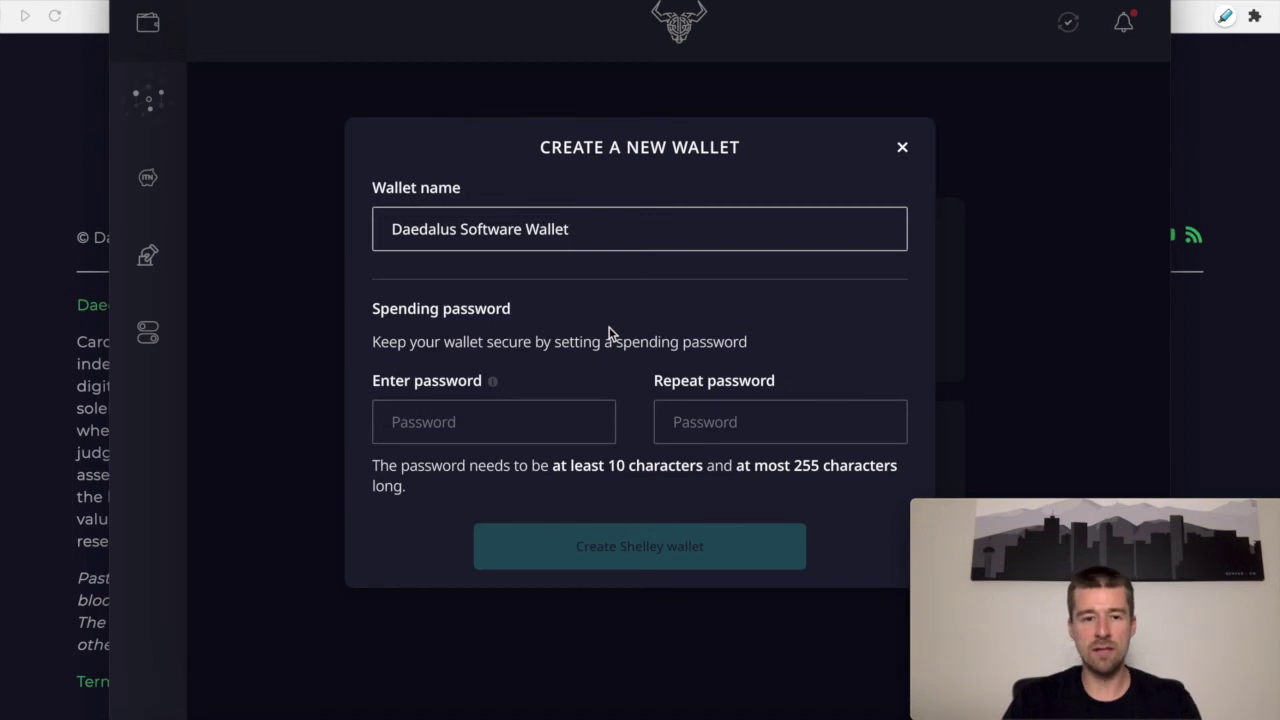
click(497, 420)
key(ctrl+v)
key(Tab)
key(ctrl+v)
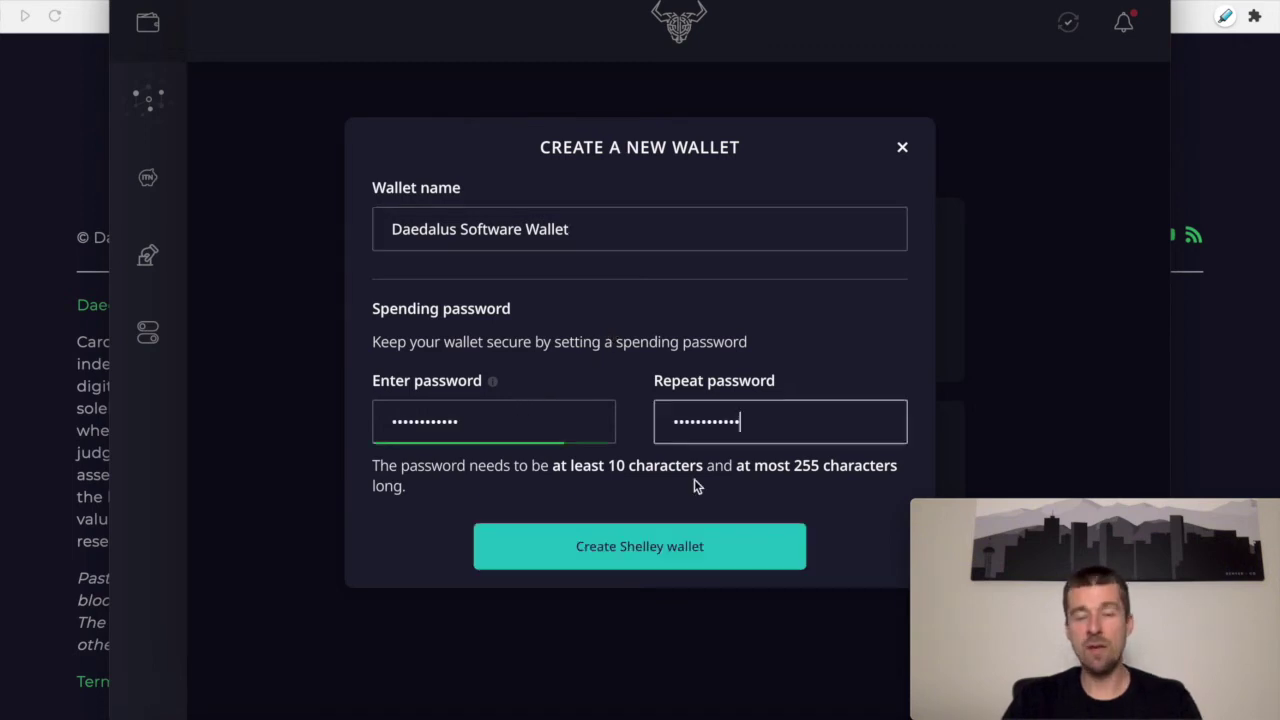
click(662, 554)
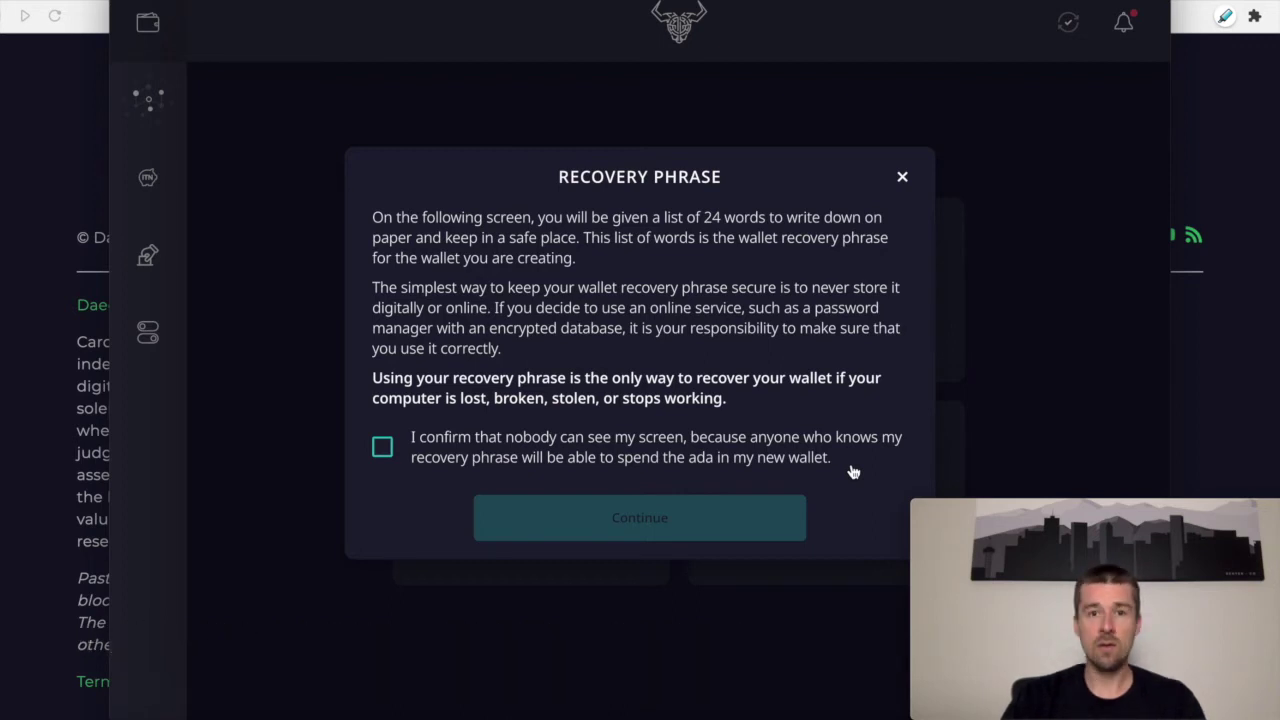
Step: Tick the confirmation that nobody else can see the screen
click(380, 450)
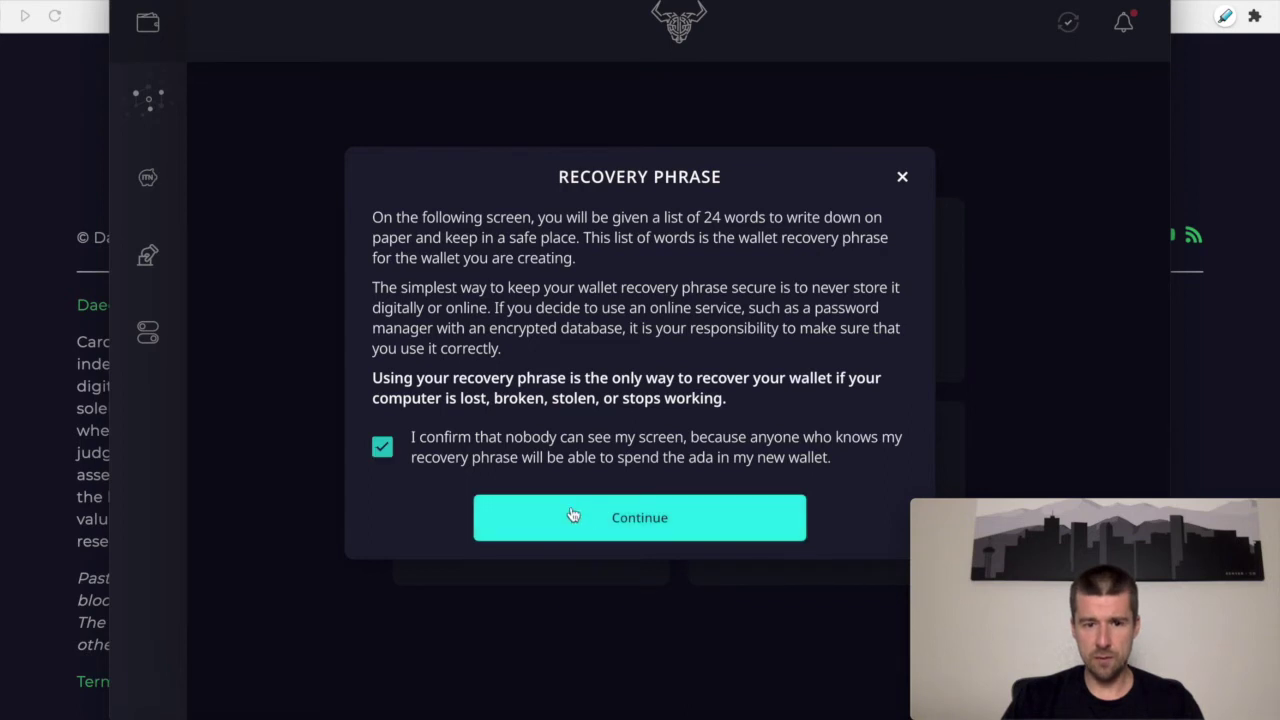
Step: Continue to display the 24-word recovery phrase
click(620, 518)
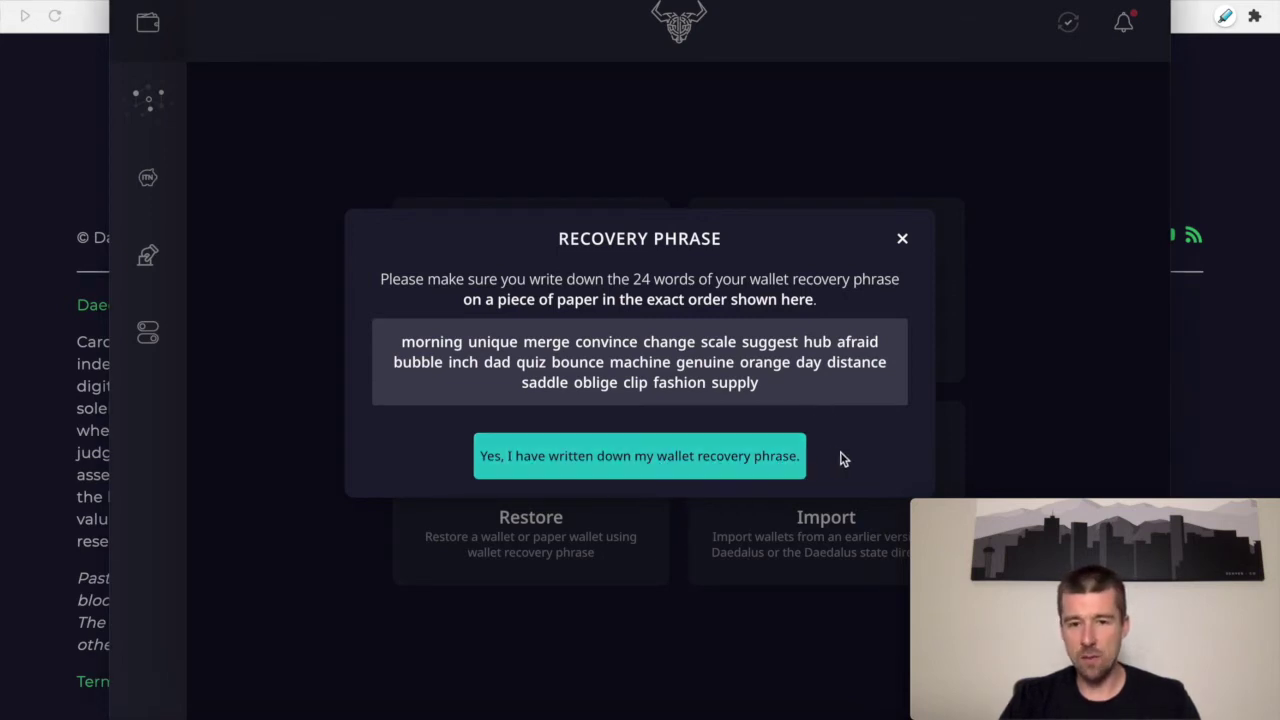
Step: Confirm the phrase is written down, then enter all 24 recovery words for verification
click(728, 461)
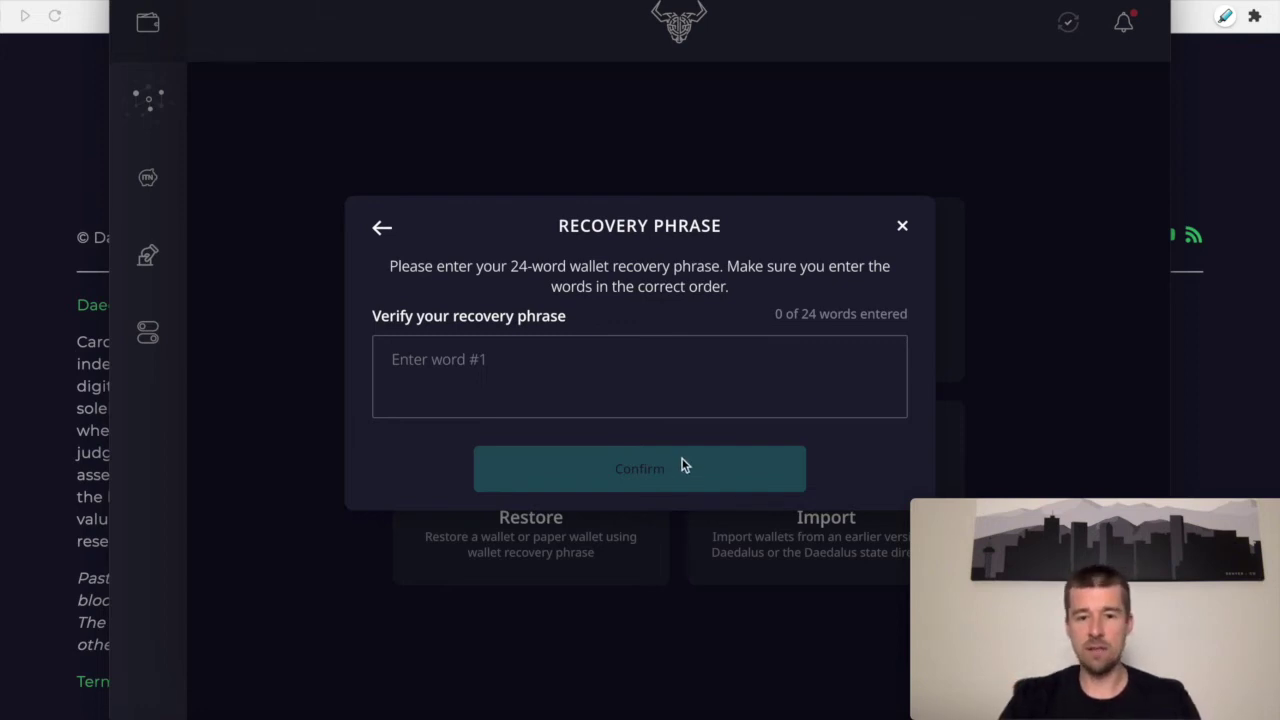
click(759, 371)
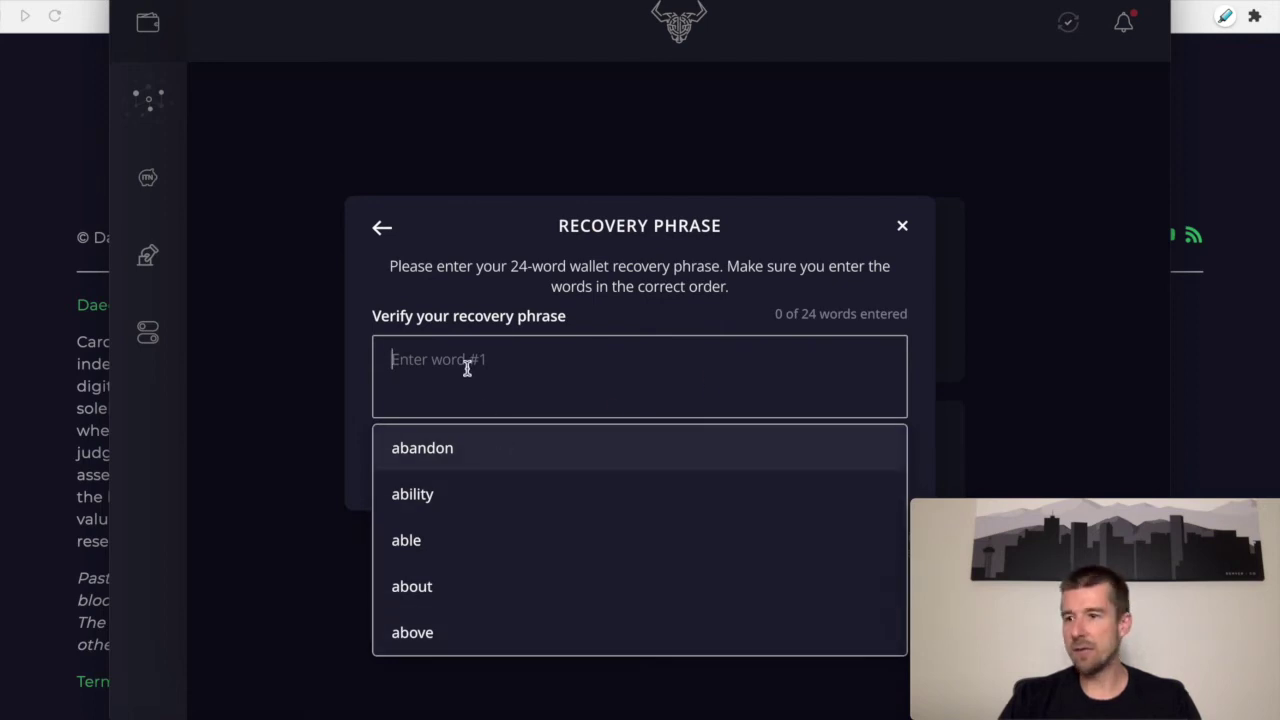
key(BackSpace)
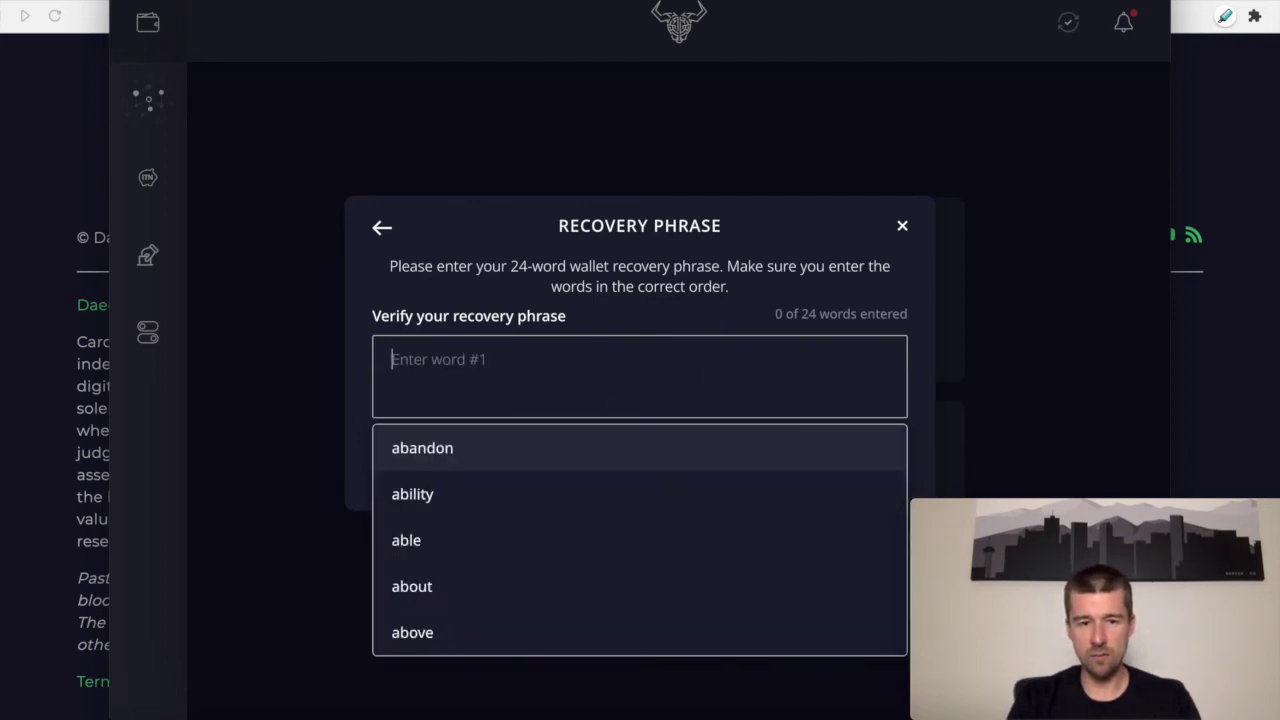
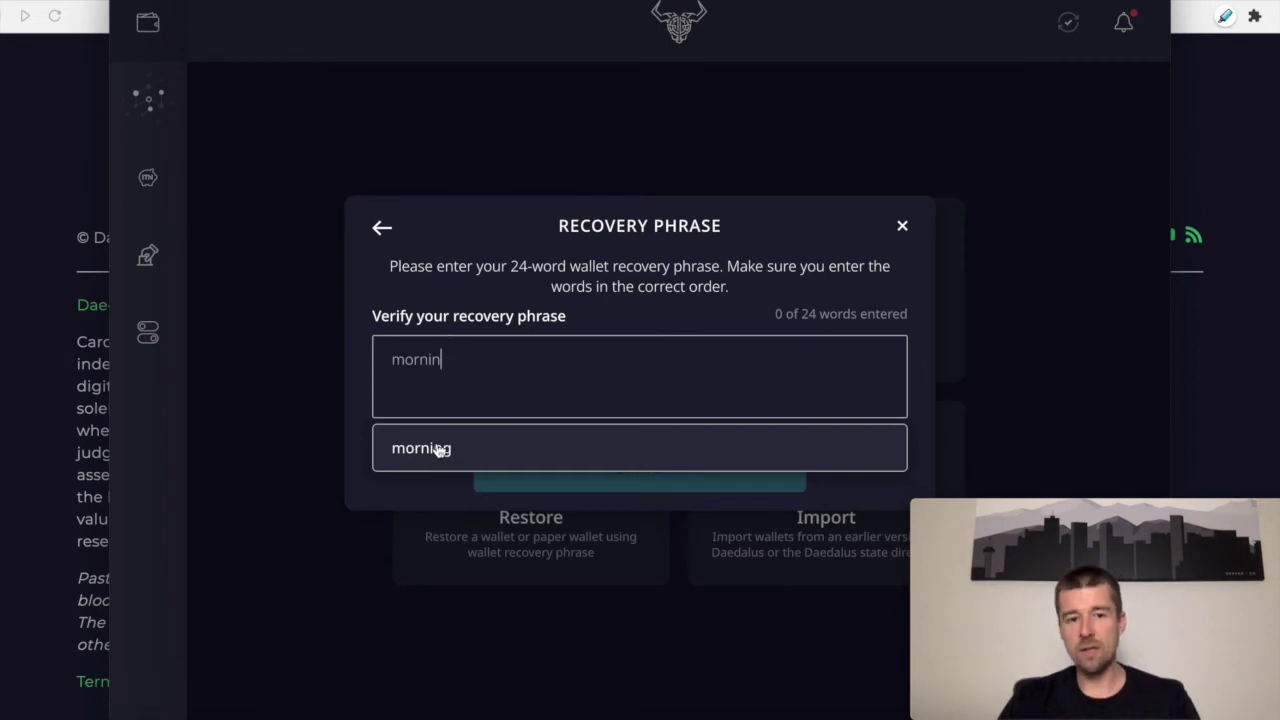
click(435, 450)
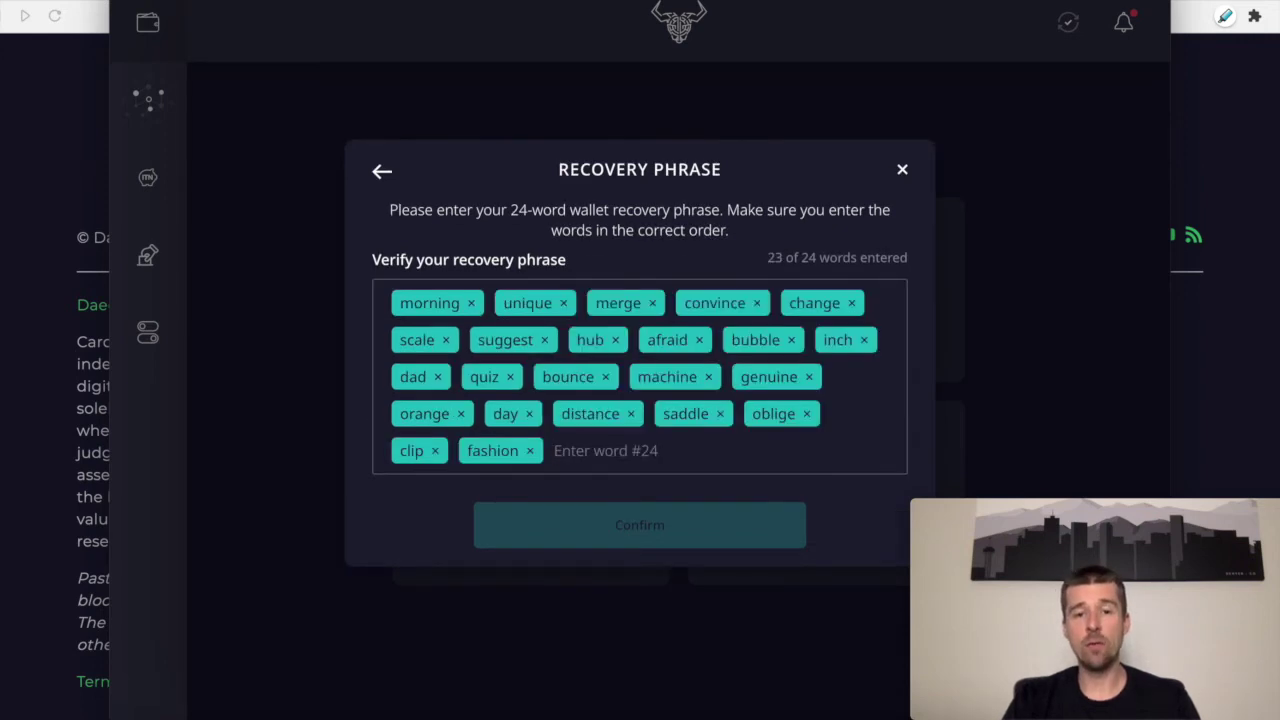
text(suppl)
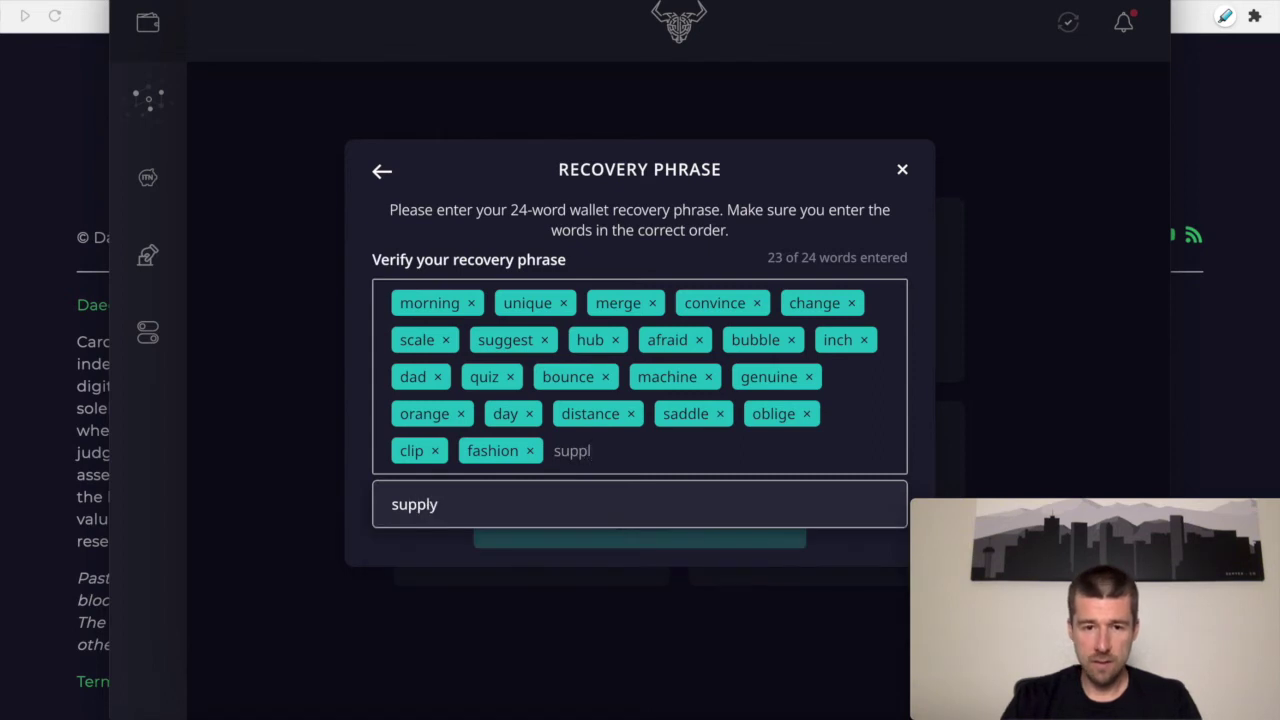
key(Return)
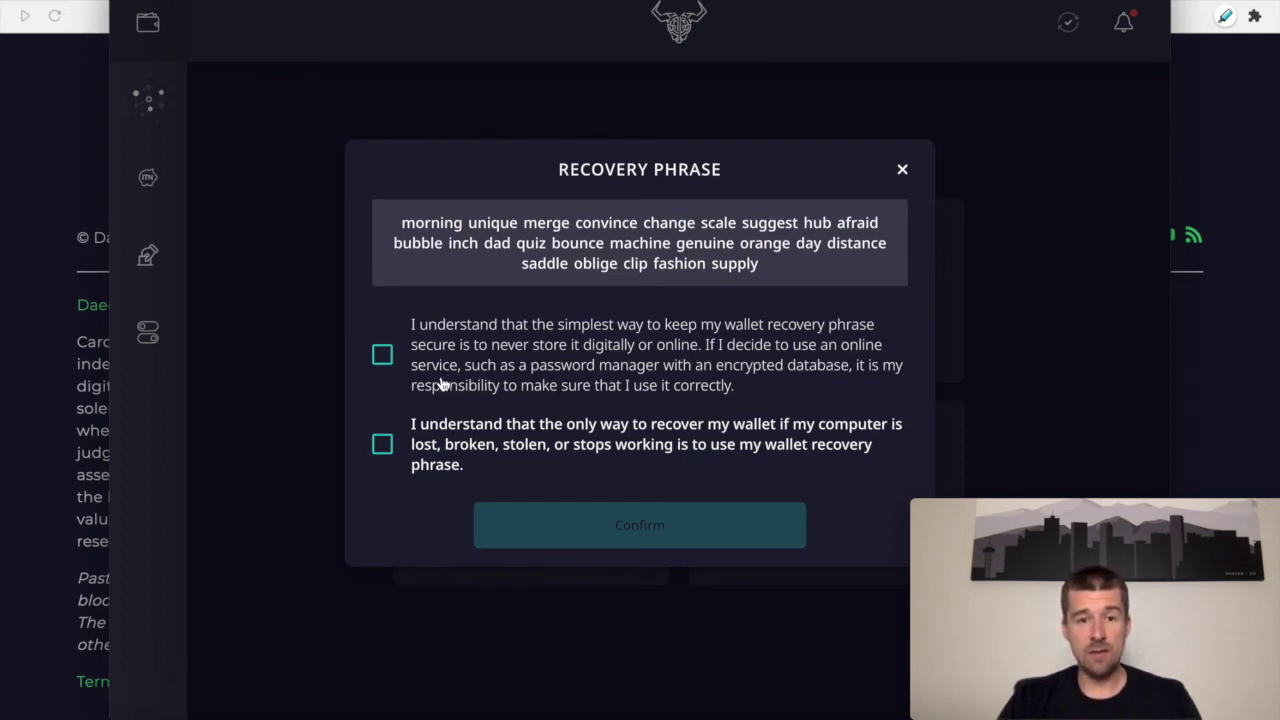
Step: Accept both recovery-phrase safety statements and confirm the verified phrase
click(743, 398)
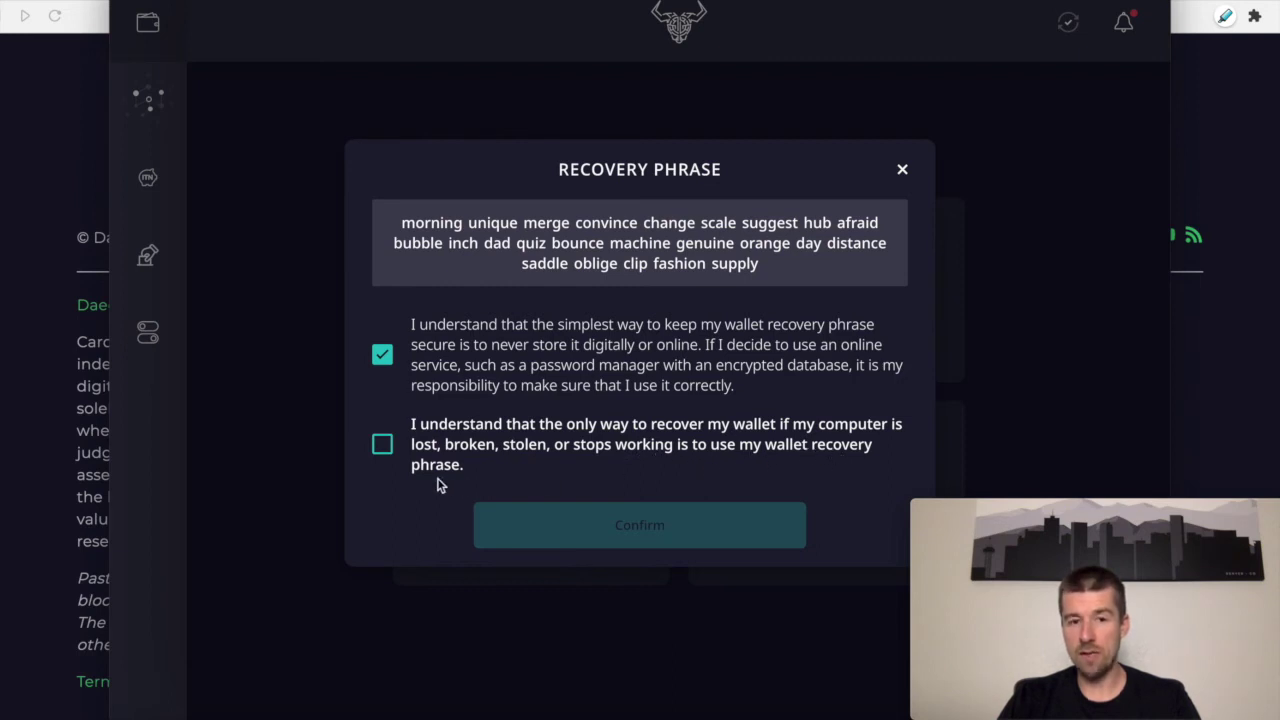
click(384, 446)
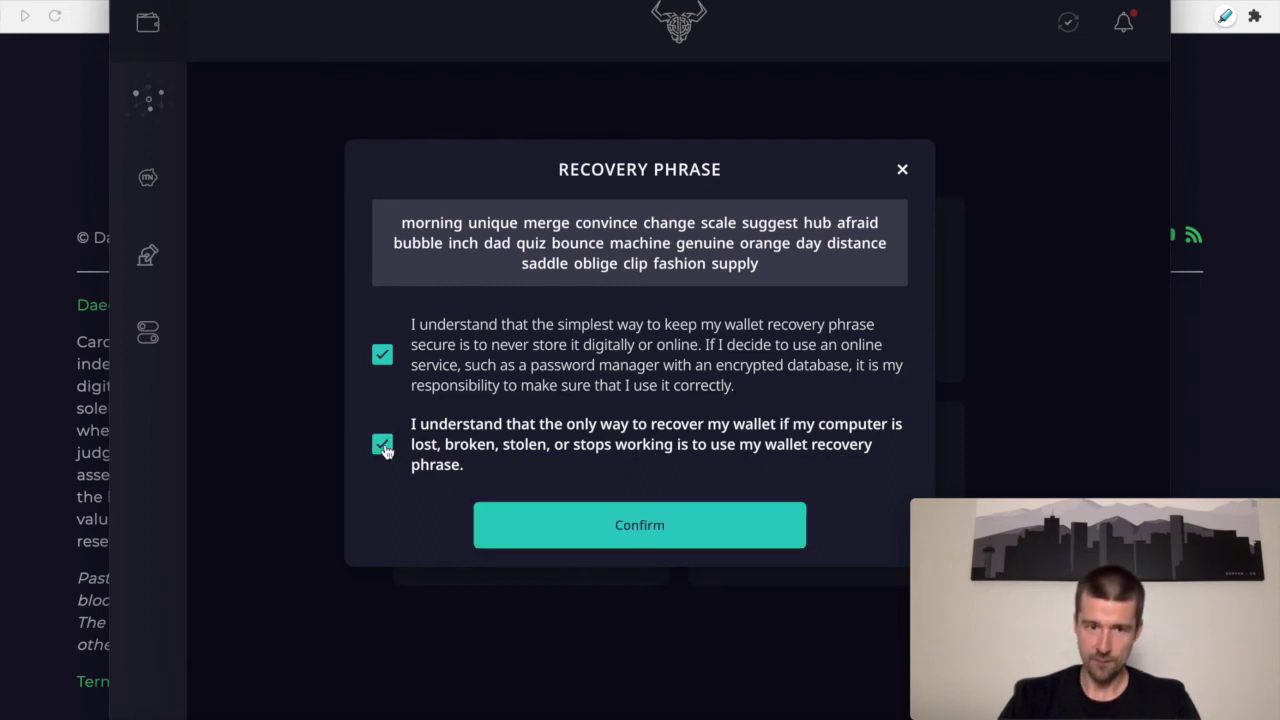
click(615, 533)
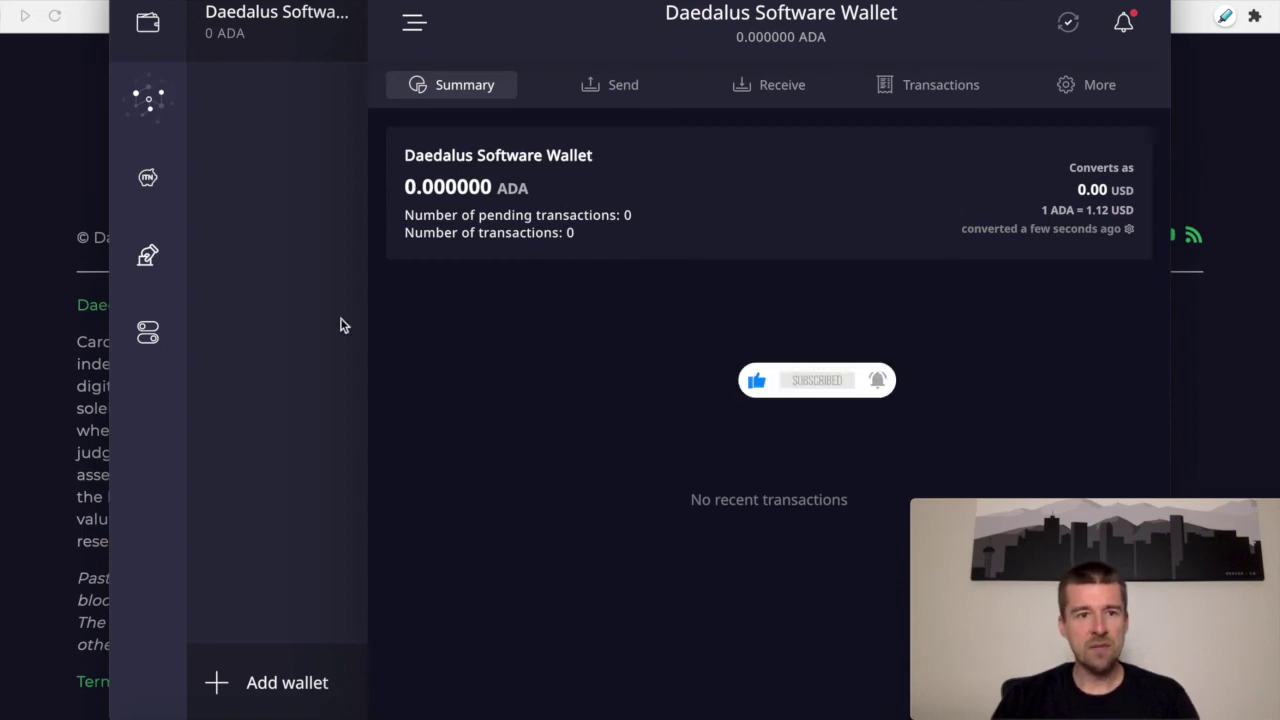
Step: With the synced wallet at 0 ADA, choose Add wallet from the sidebar
click(285, 682)
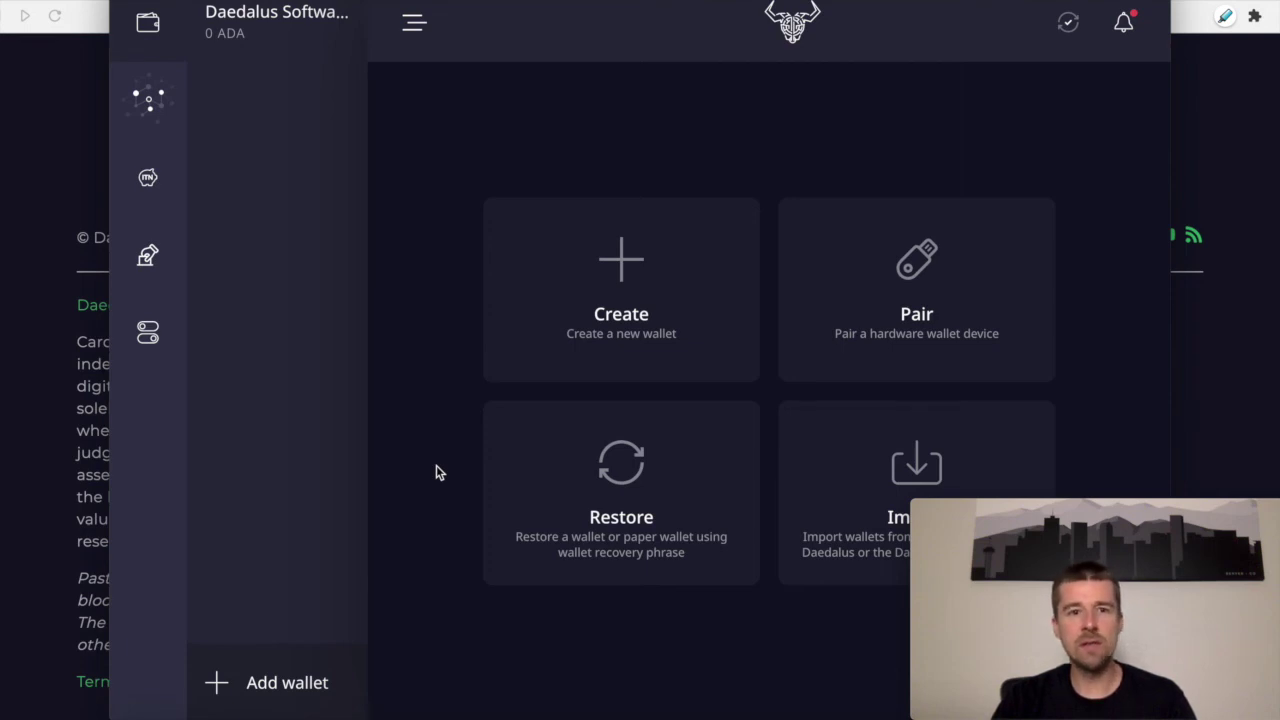
click(298, 49)
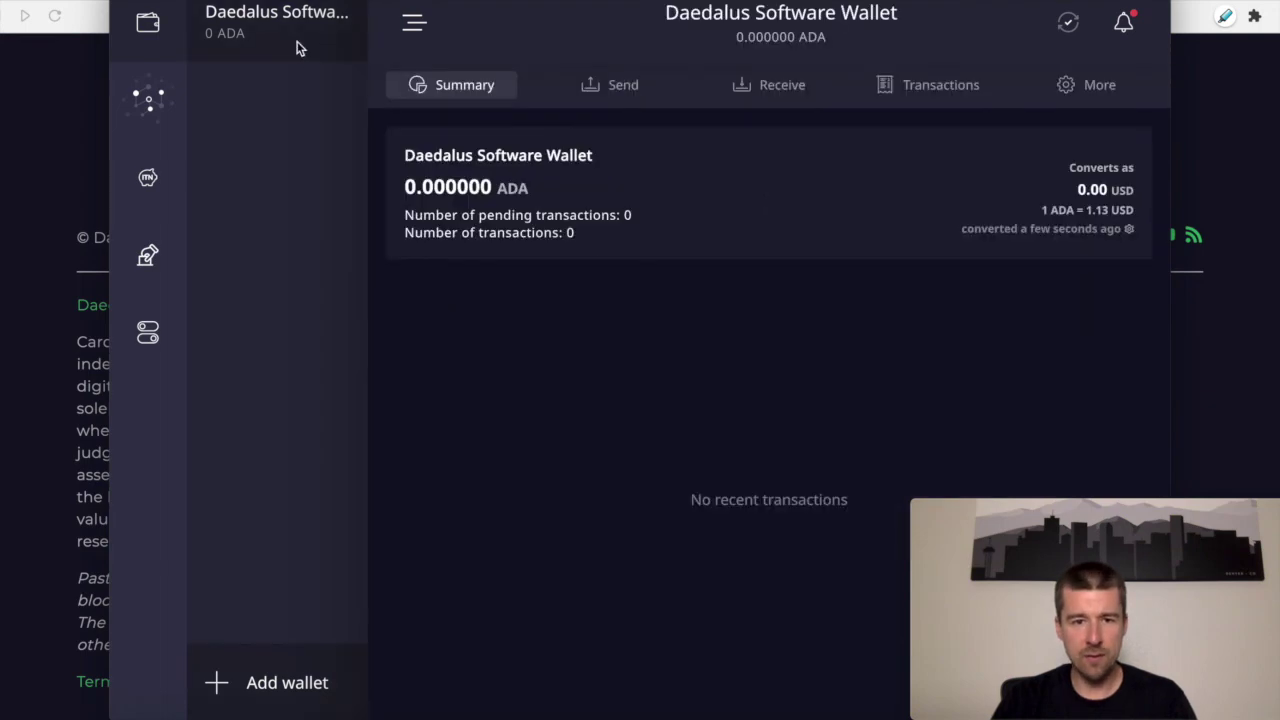
Step: View the wallet's Send form and Receive addresses, then the Delegation center for epoch 252
click(627, 86)
click(748, 88)
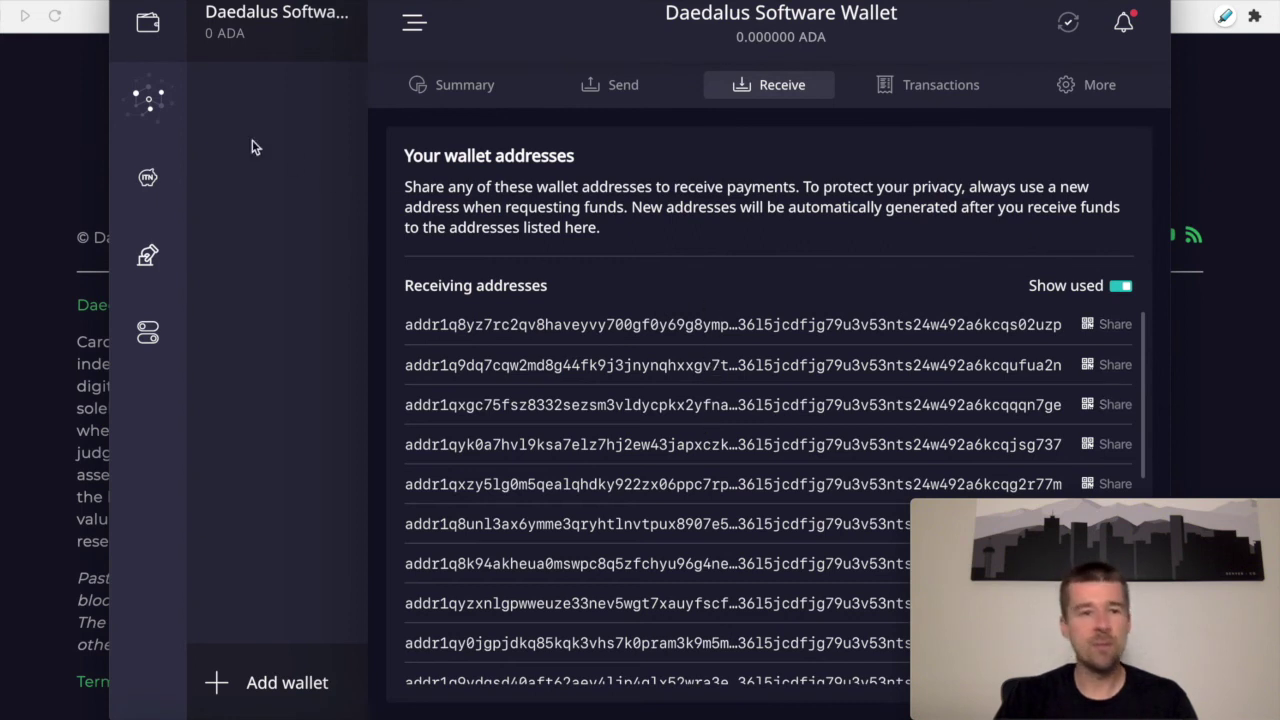
click(158, 100)
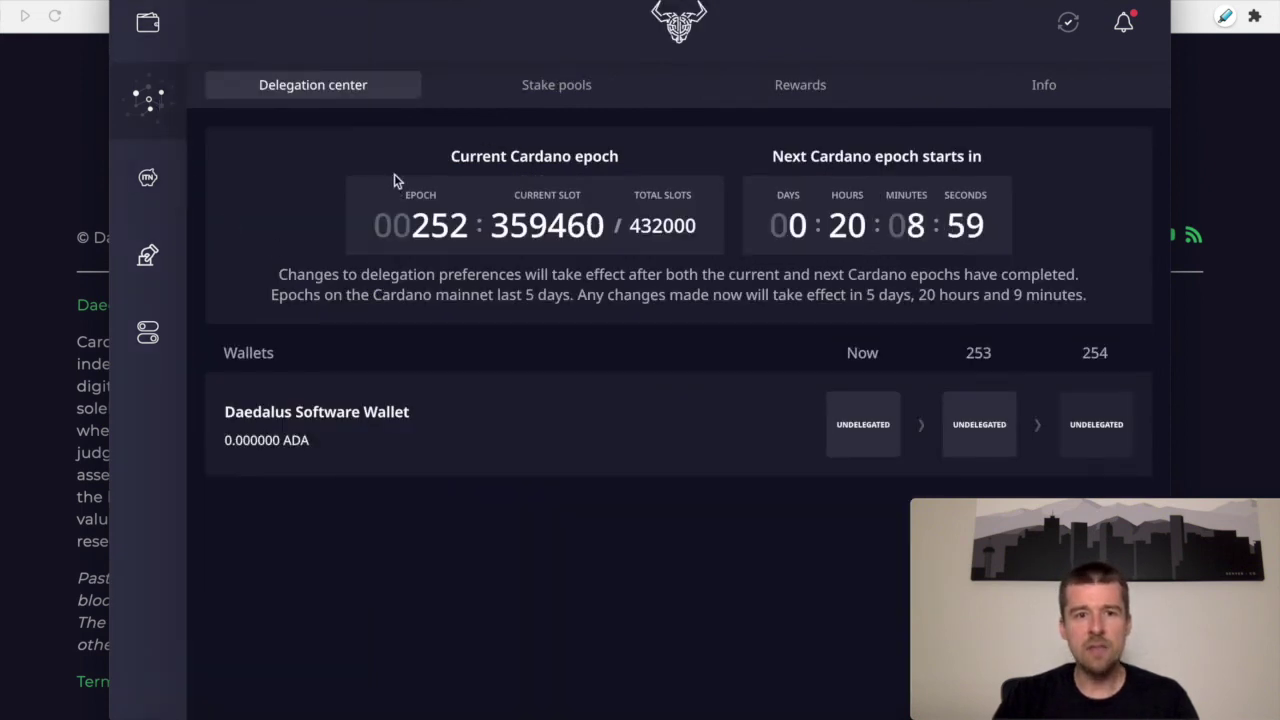
Step: Search the stake pool list for 'ASPEN' so only that pool remains
click(537, 87)
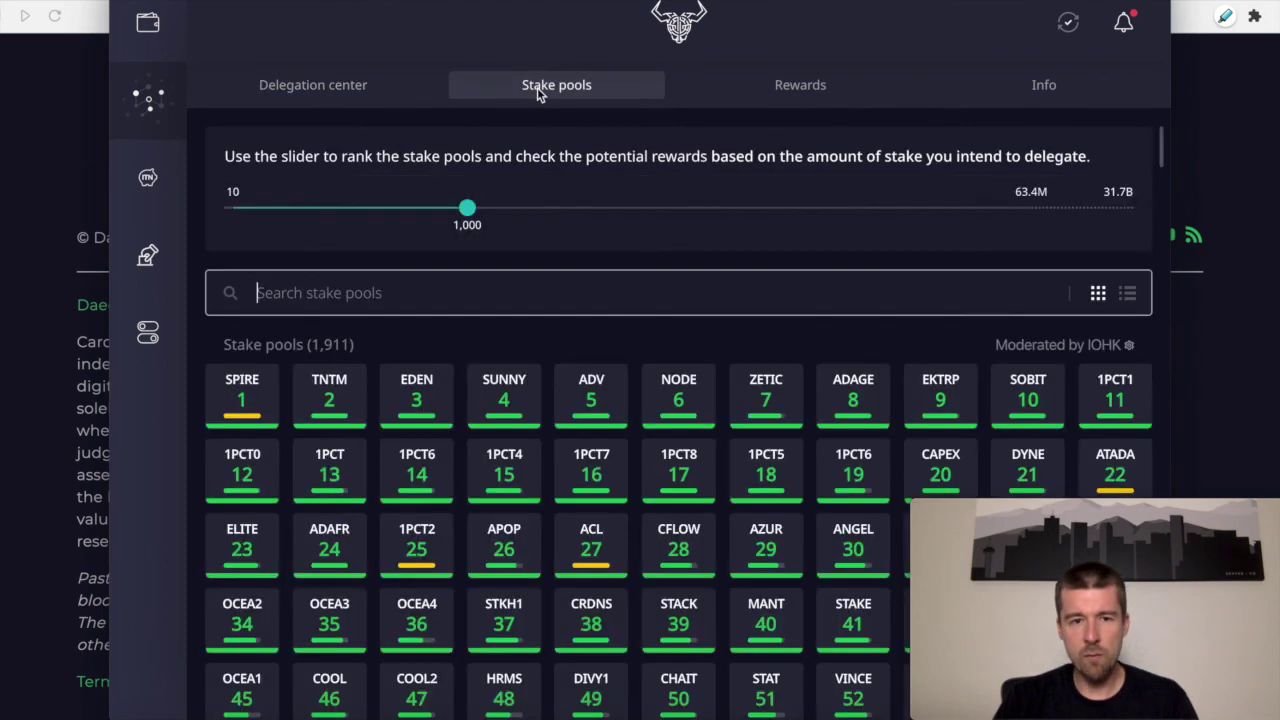
scroll(400, 600, down, 3)
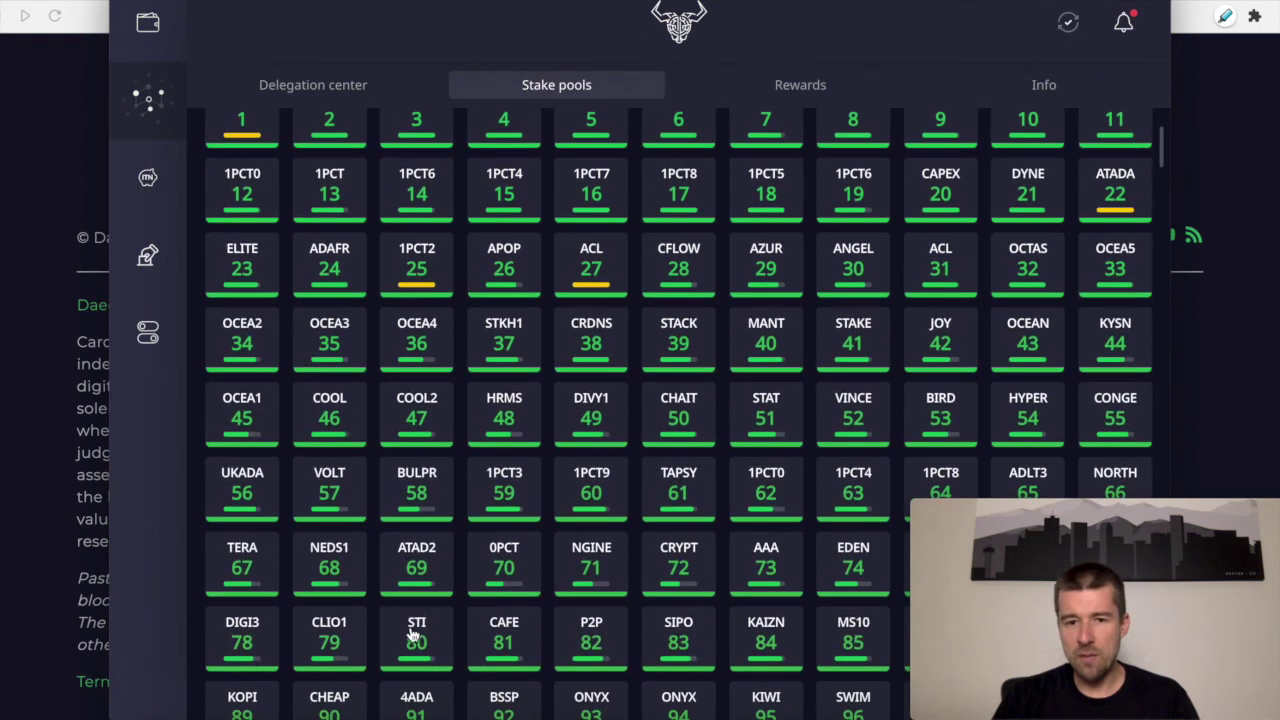
scroll(412, 632, up, 3)
click(317, 292)
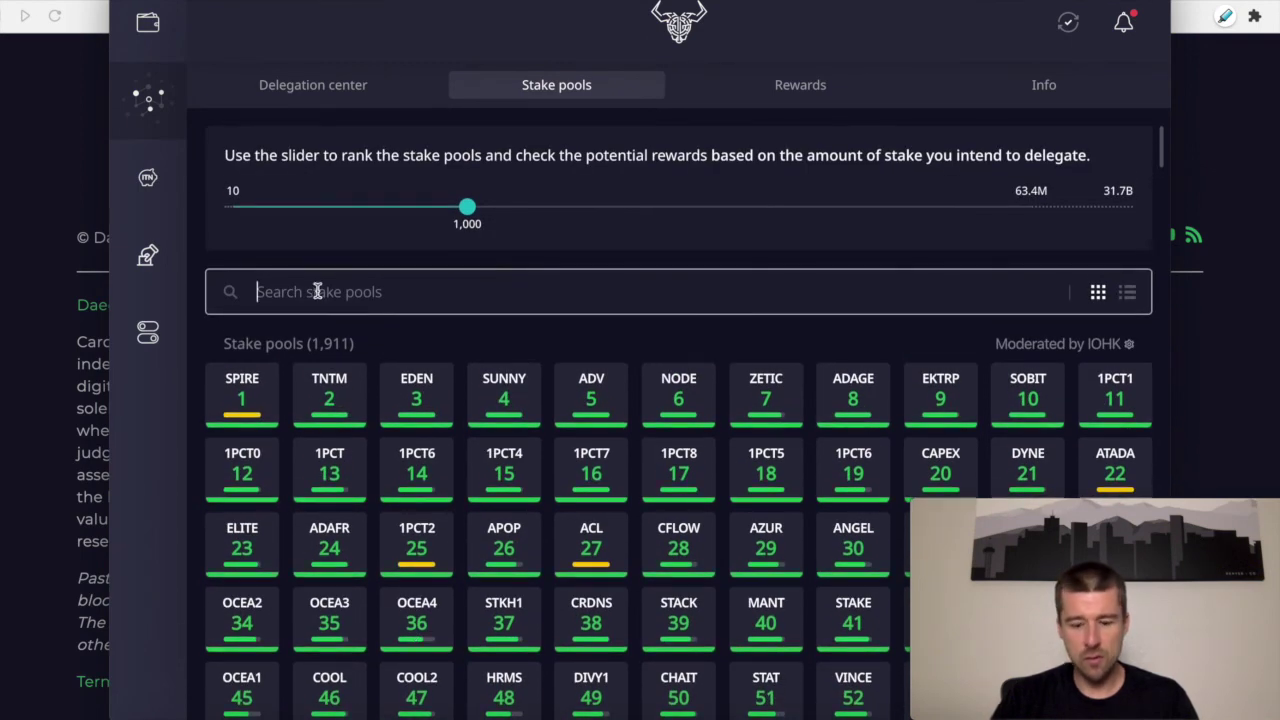
text(ASPEN)
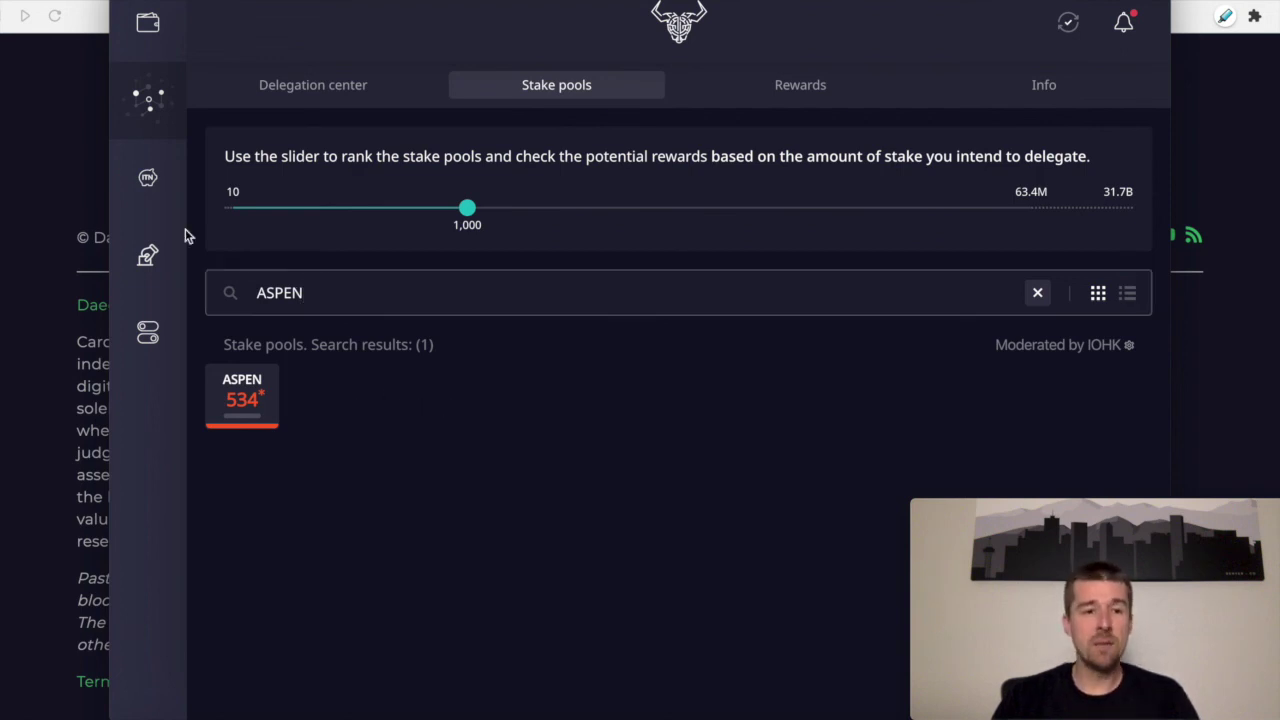
click(147, 182)
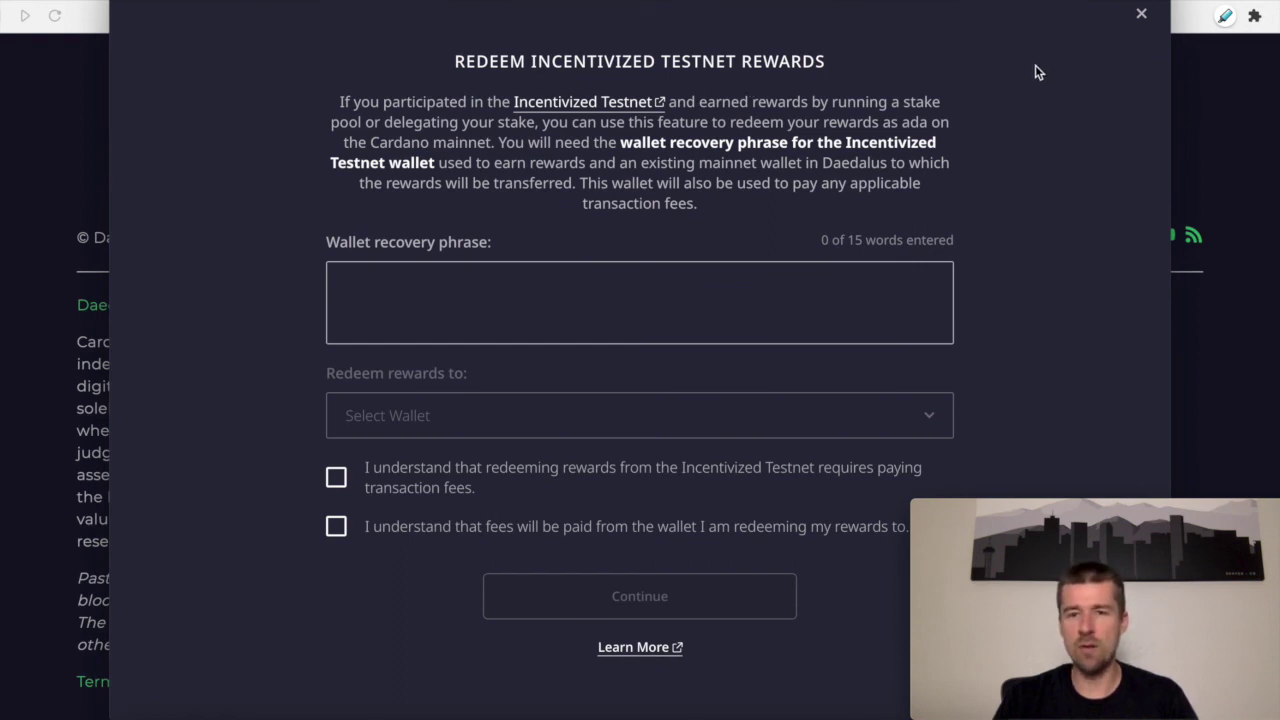
Step: Dismiss the testnet rewards redemption form and view the Fund3 voting registration page
click(1140, 15)
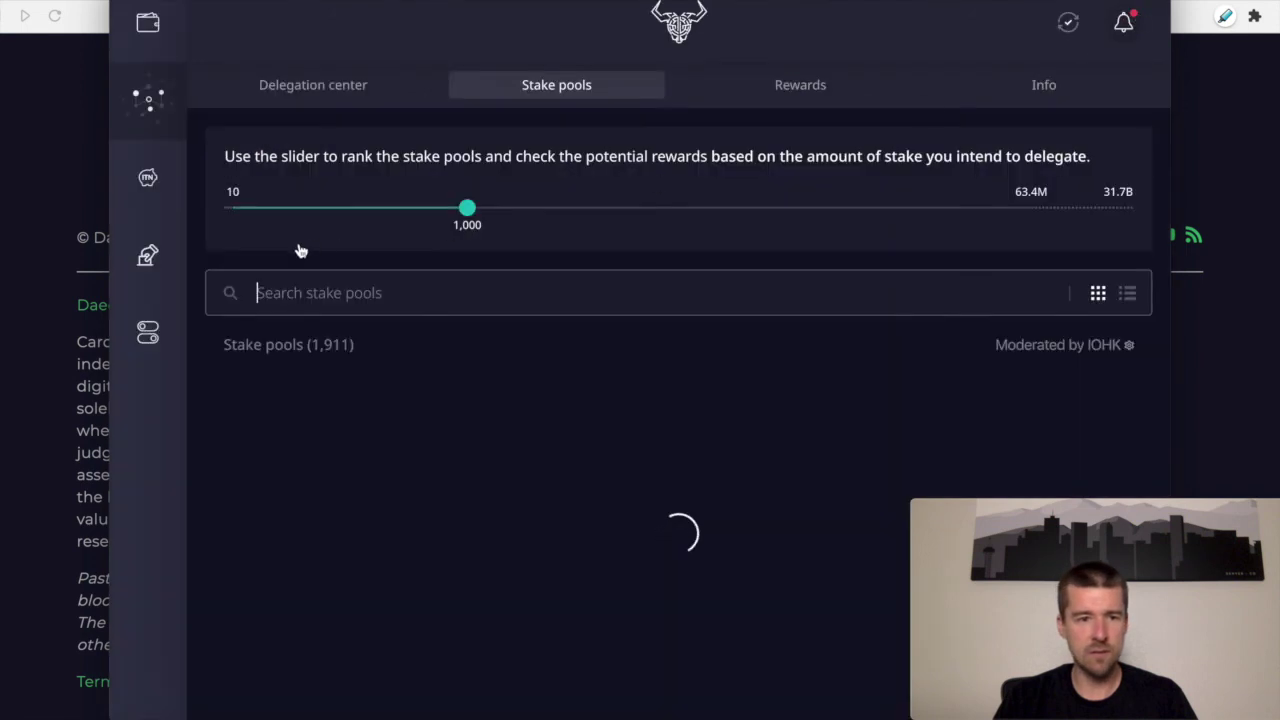
click(150, 257)
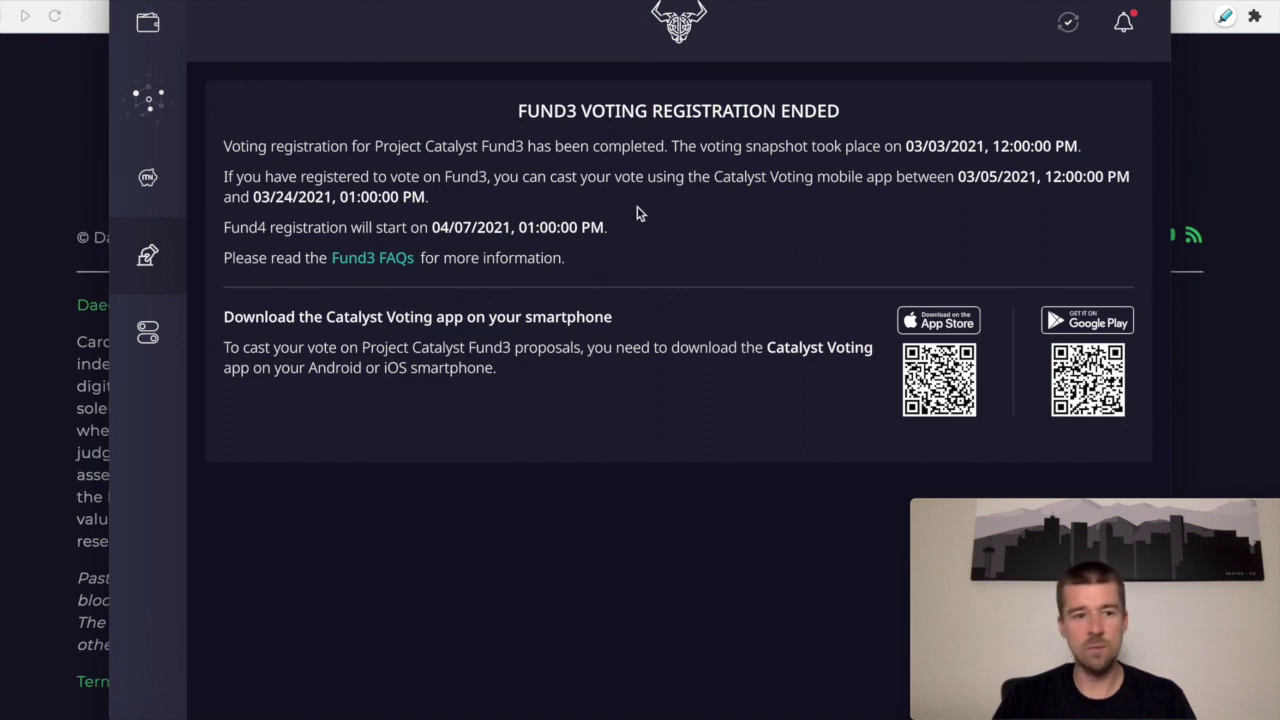
click(148, 331)
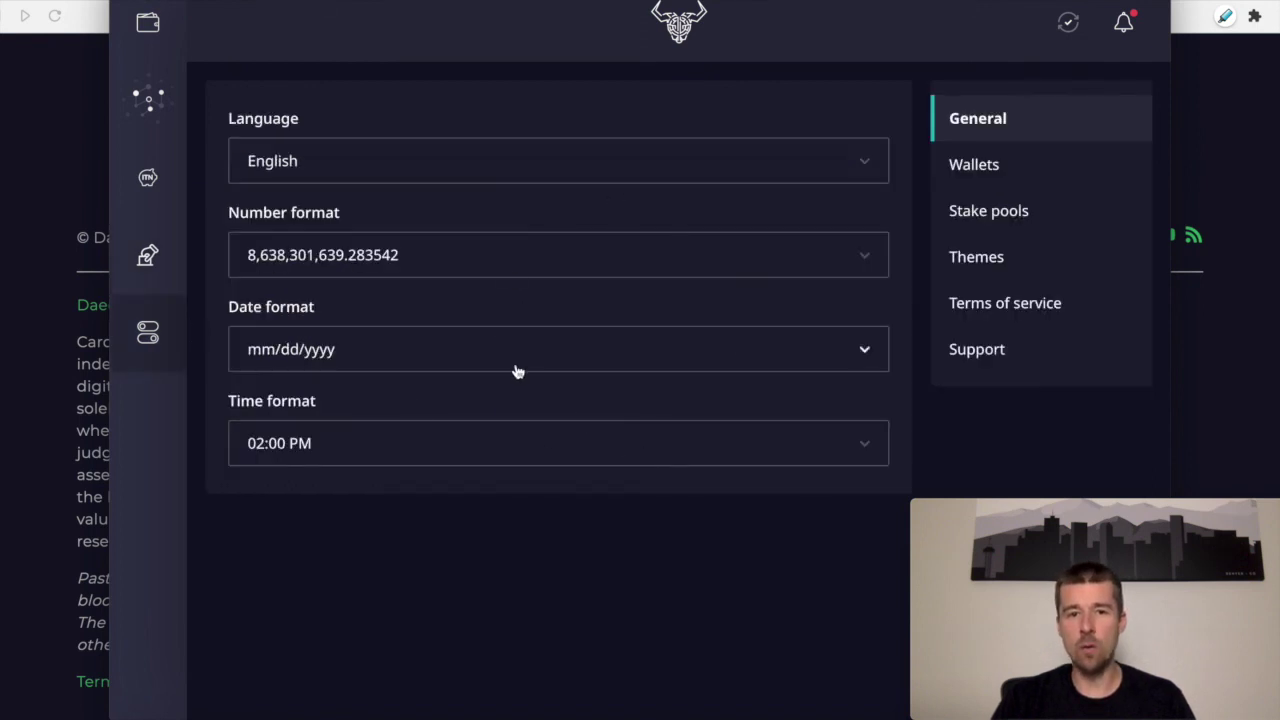
Step: Return to the Daedalus Software Wallet summary showing 0.000000 ADA
click(150, 25)
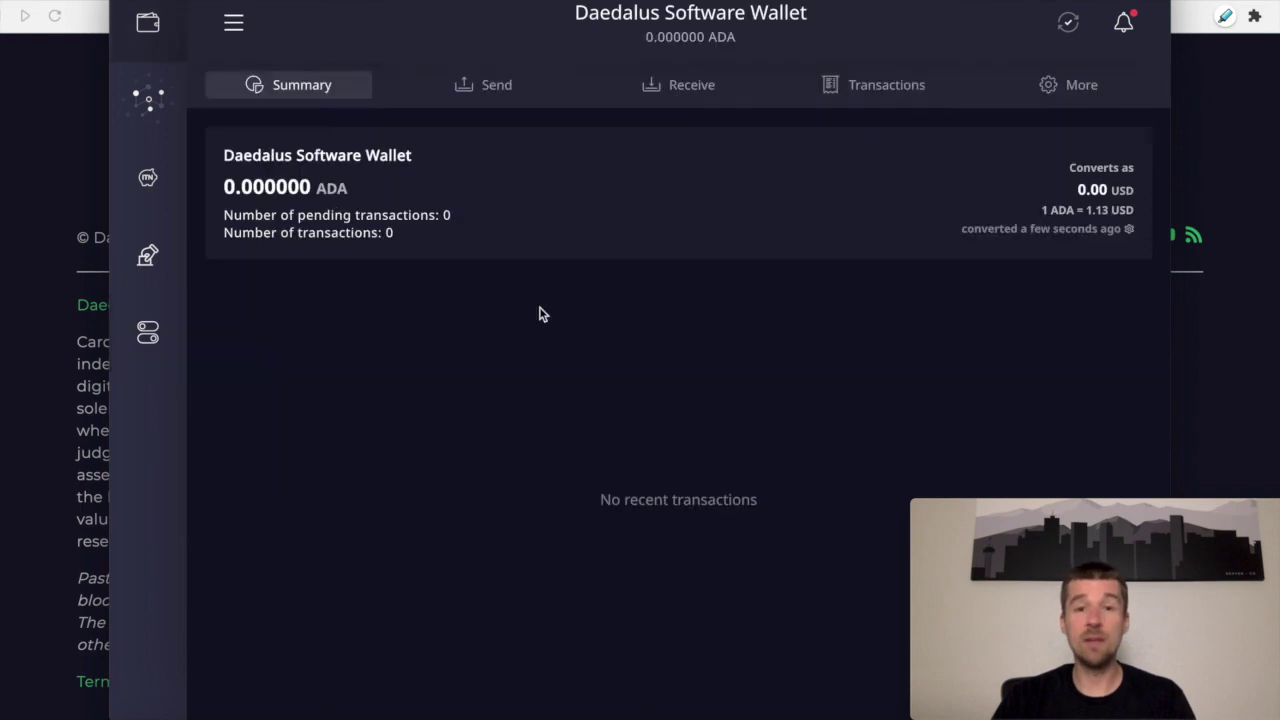